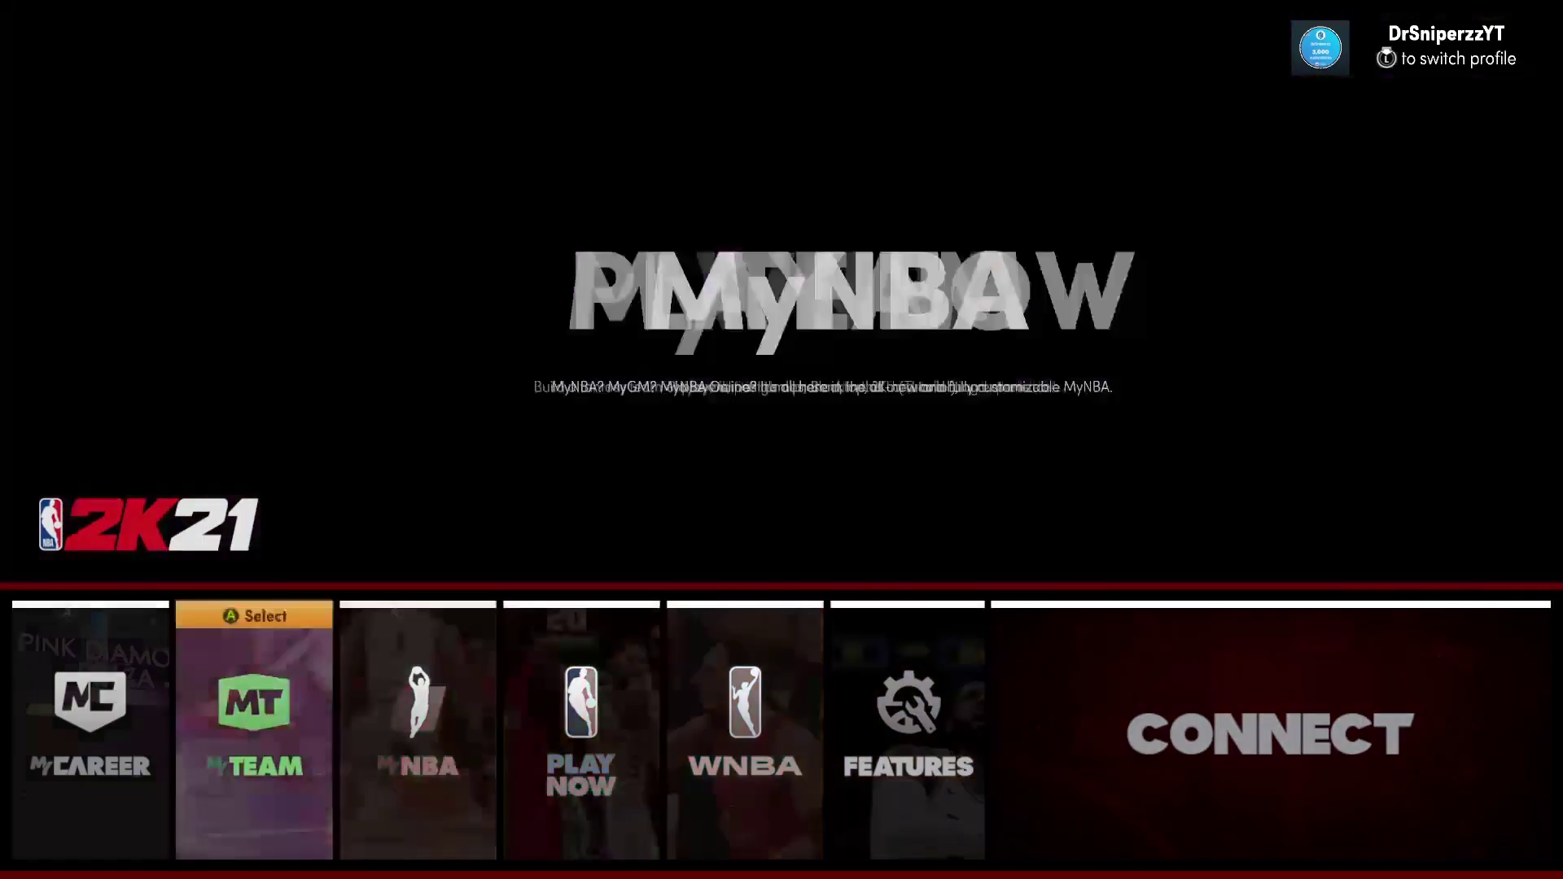
# - Preview the NBA 2K21 menu modes (WNBA, MyCAREER, MyTEAM, MyNBA, Play Now), then return to the main menu
pyautogui.press('Right')
pyautogui.press('Right')
pyautogui.press('Right')
pyautogui.press('Right')
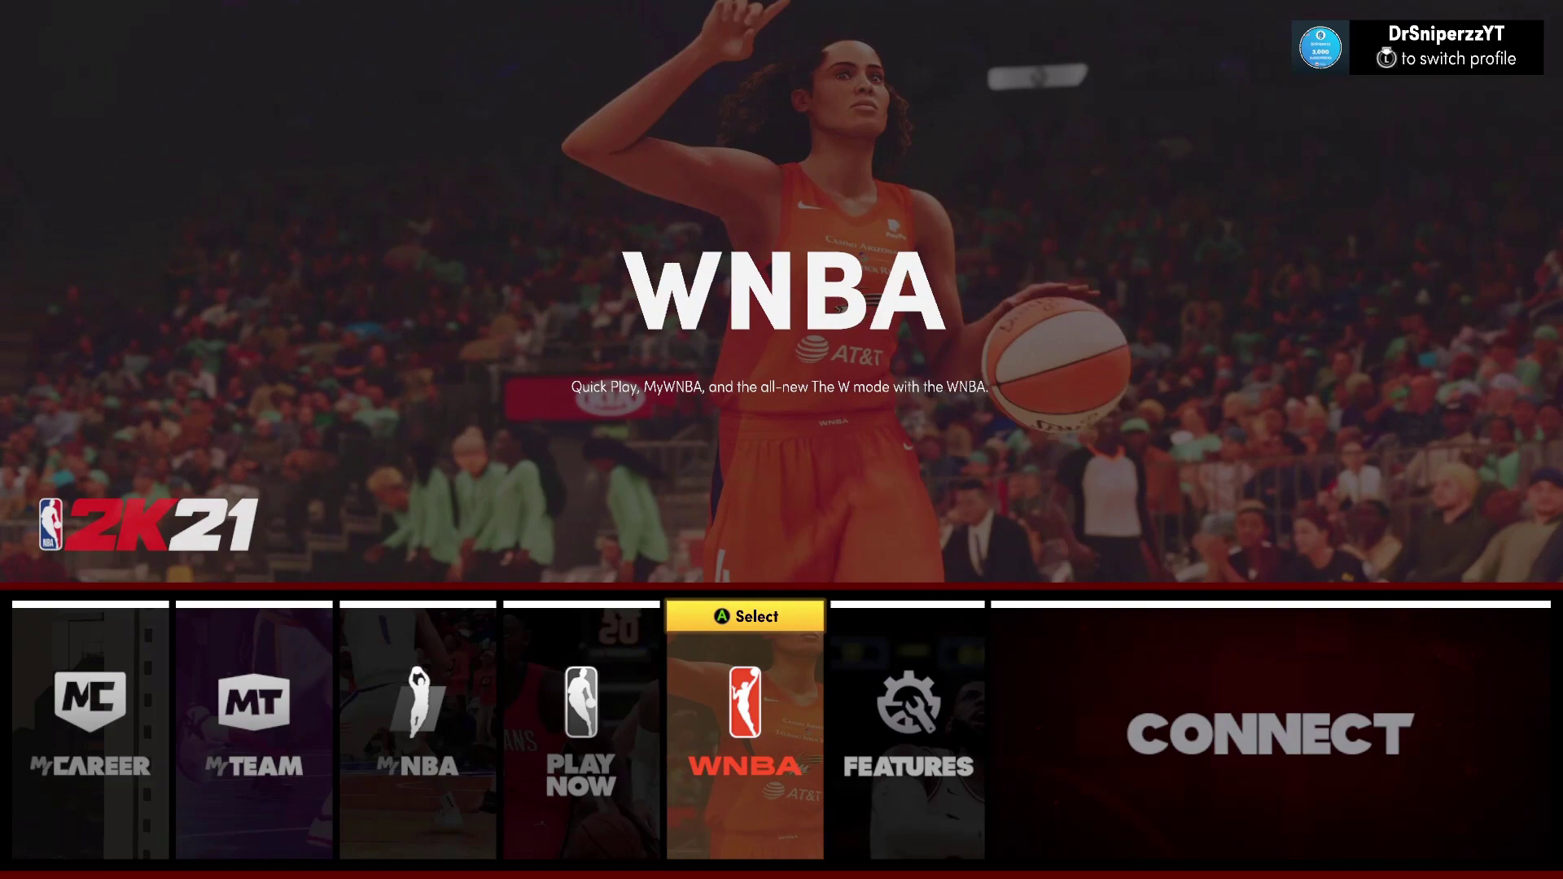
pyautogui.press('Right')
pyautogui.press('Right')
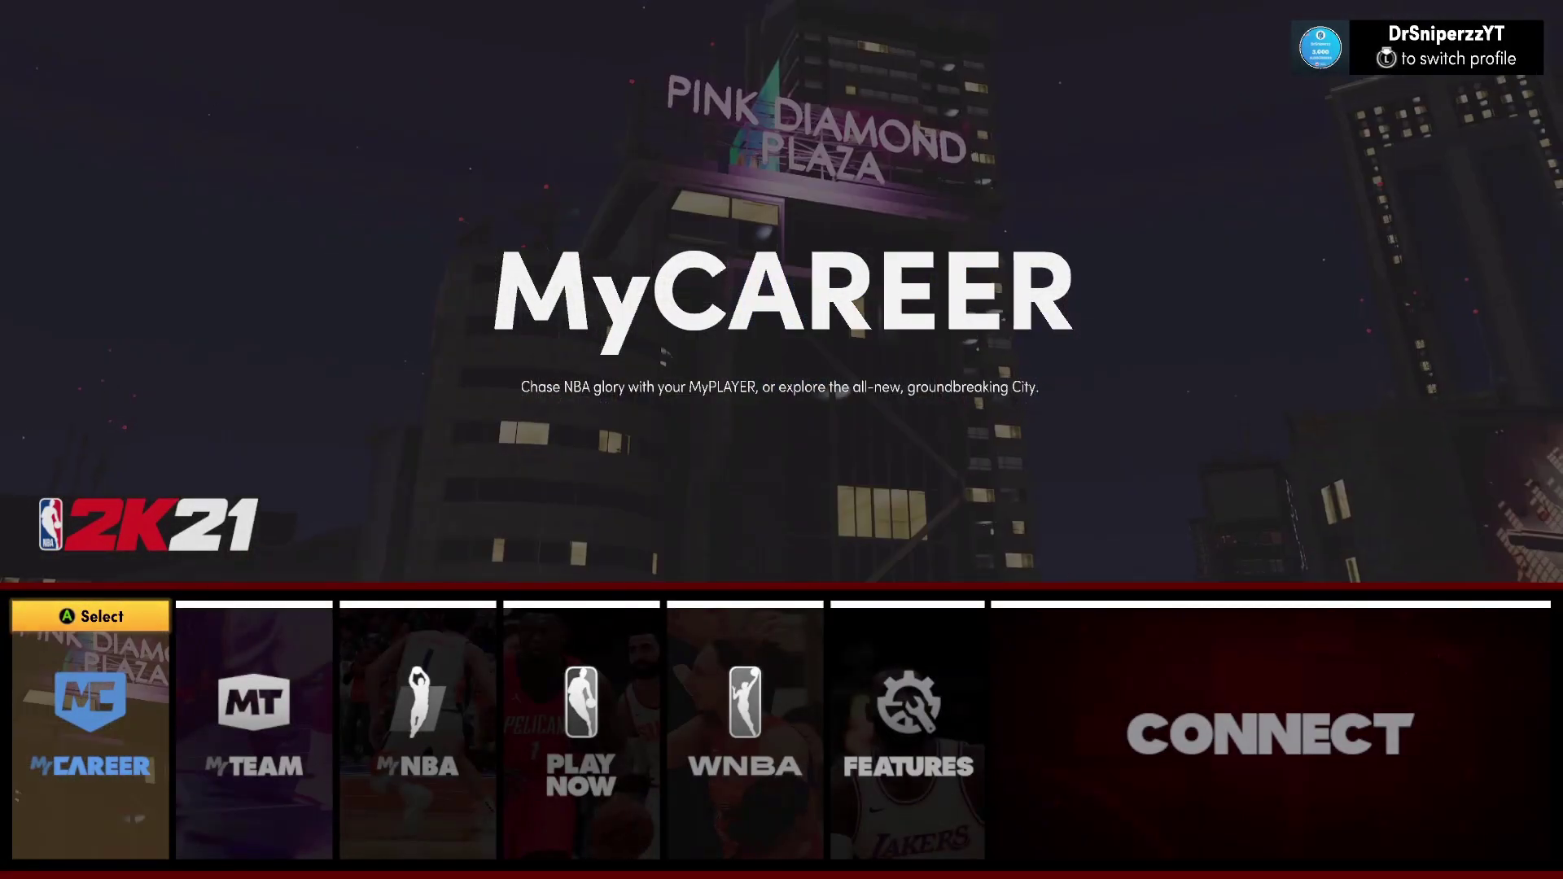
pyautogui.press('Return')
pyautogui.press('Return')
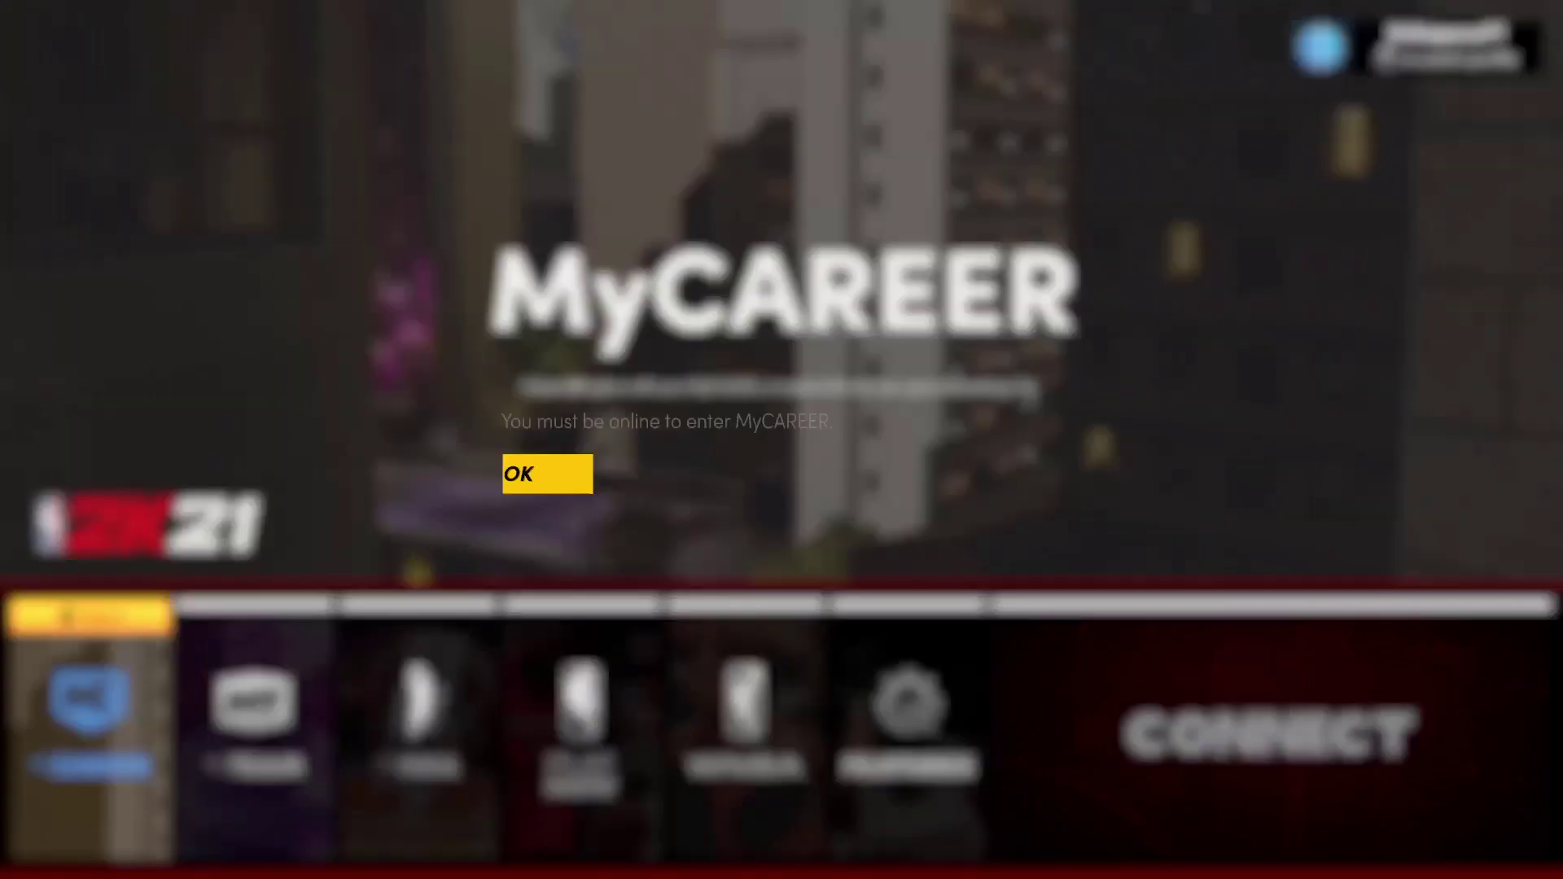
pyautogui.press('Right')
pyautogui.press('Return')
pyautogui.press('Return')
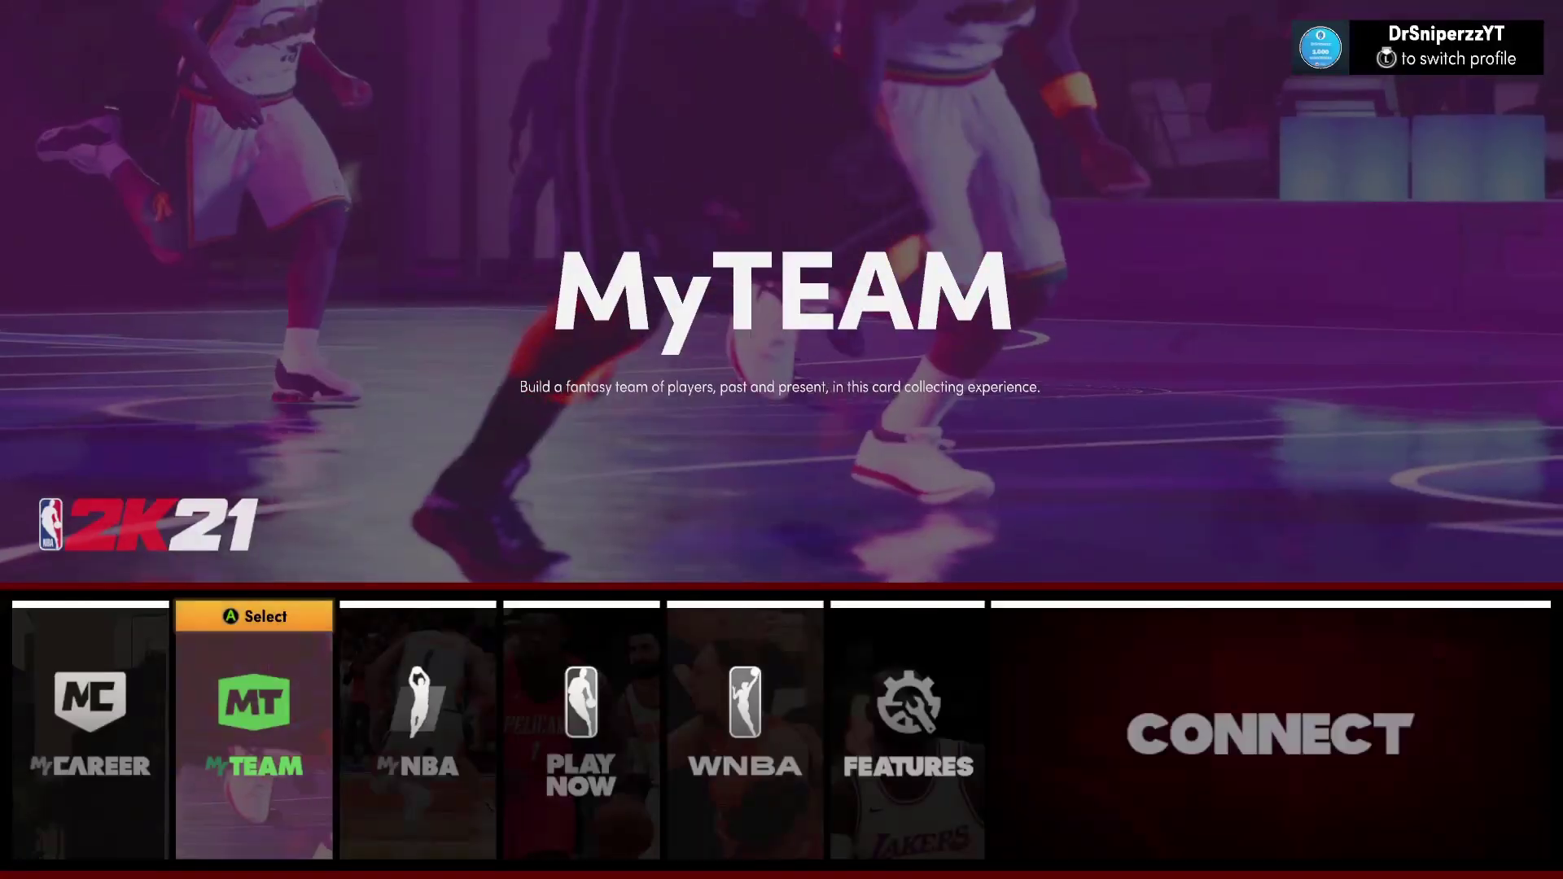
pyautogui.press('Return')
pyautogui.press('Return')
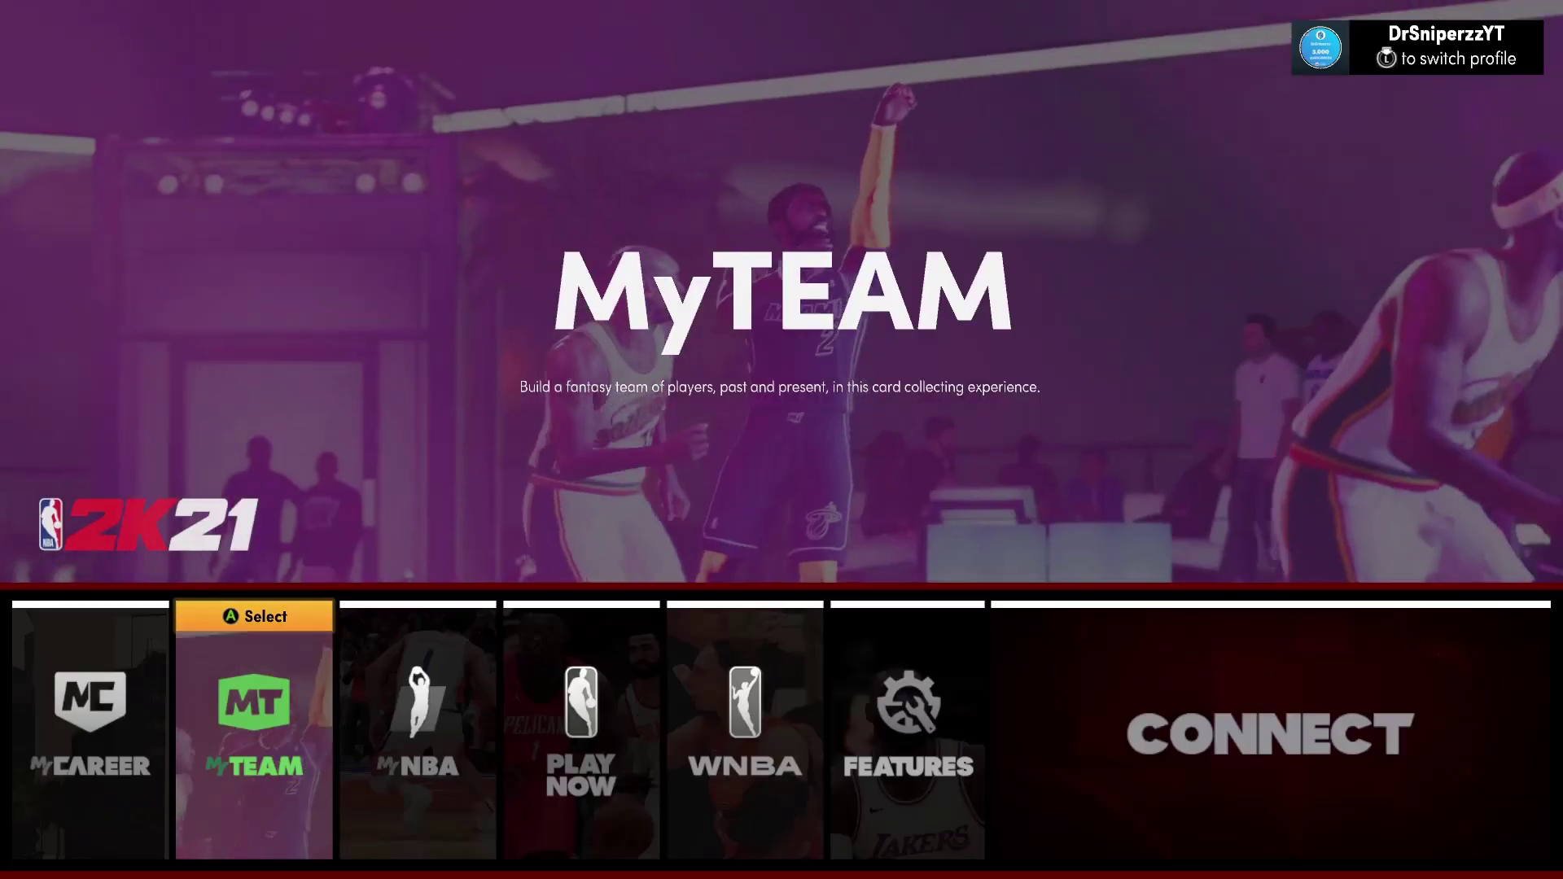
pyautogui.press('Right')
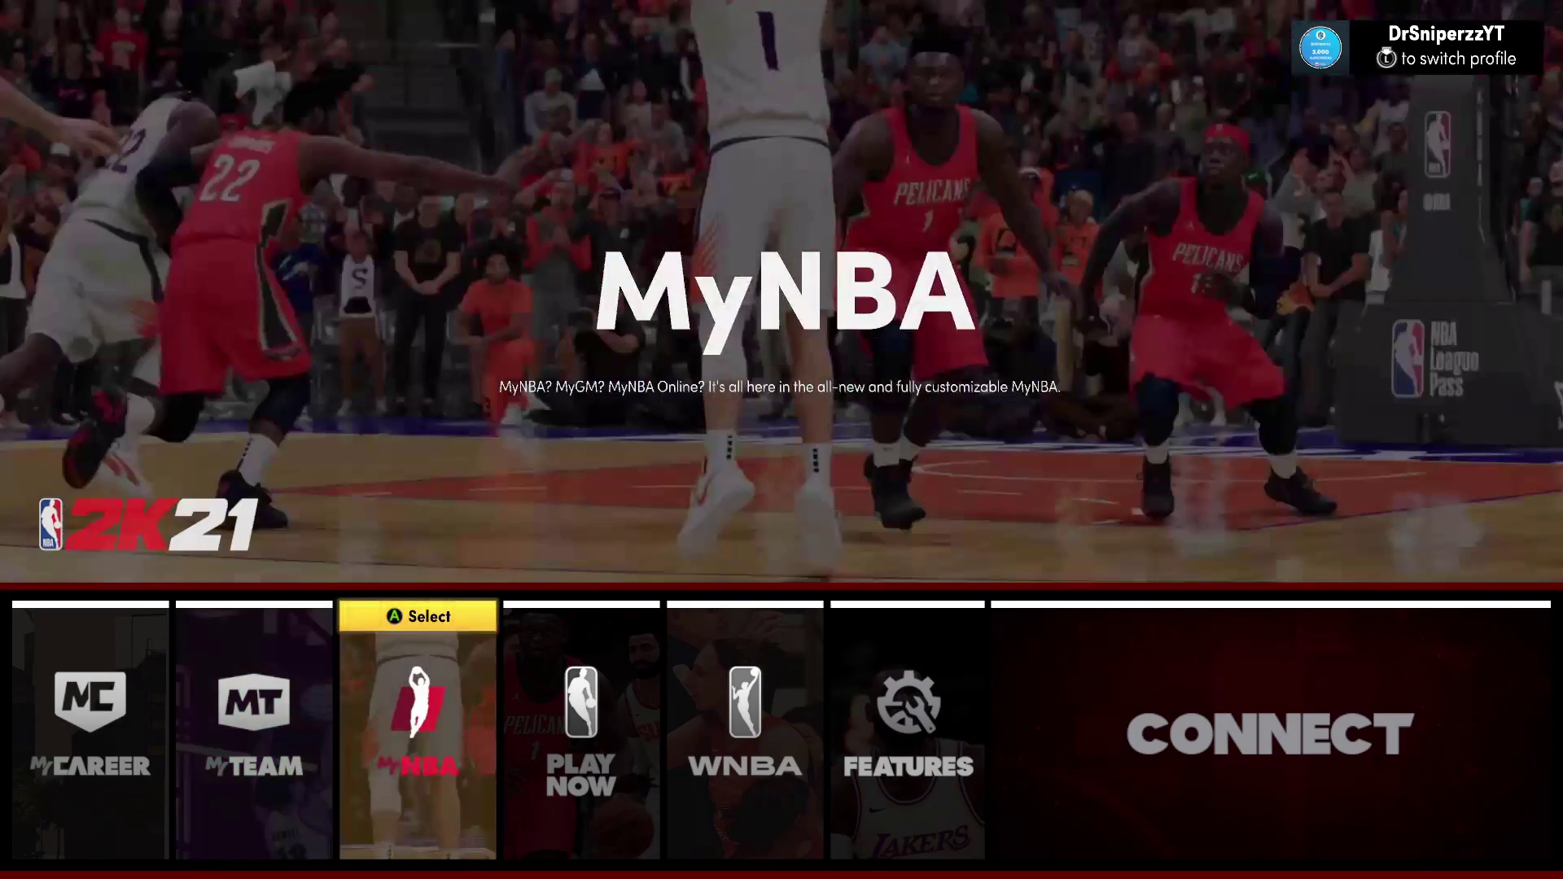
pyautogui.press('Right')
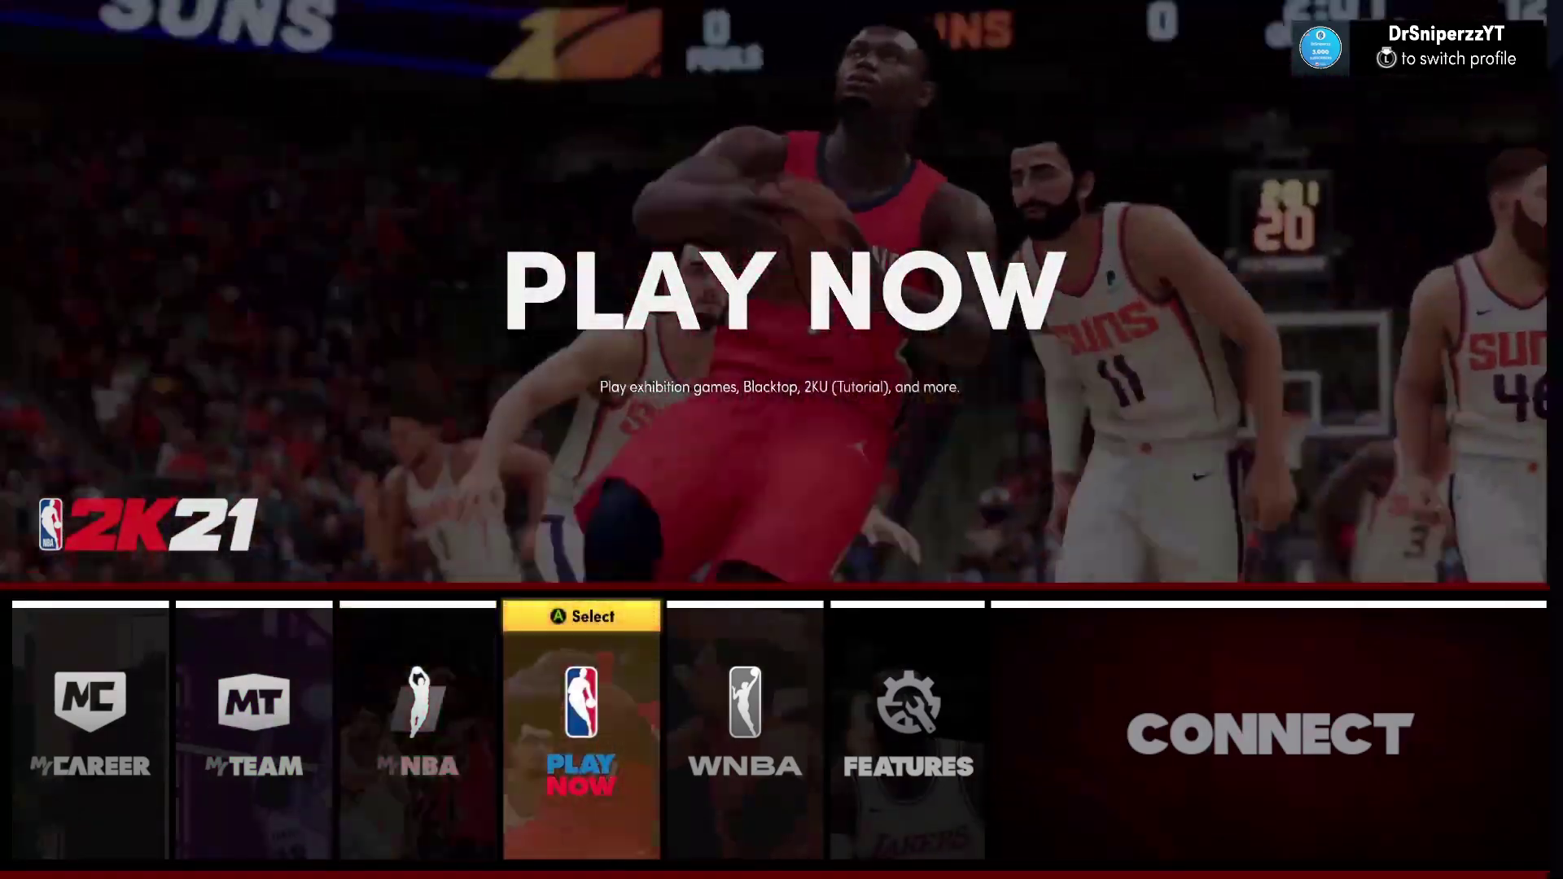
pyautogui.press('Return')
pyautogui.press('Escape')
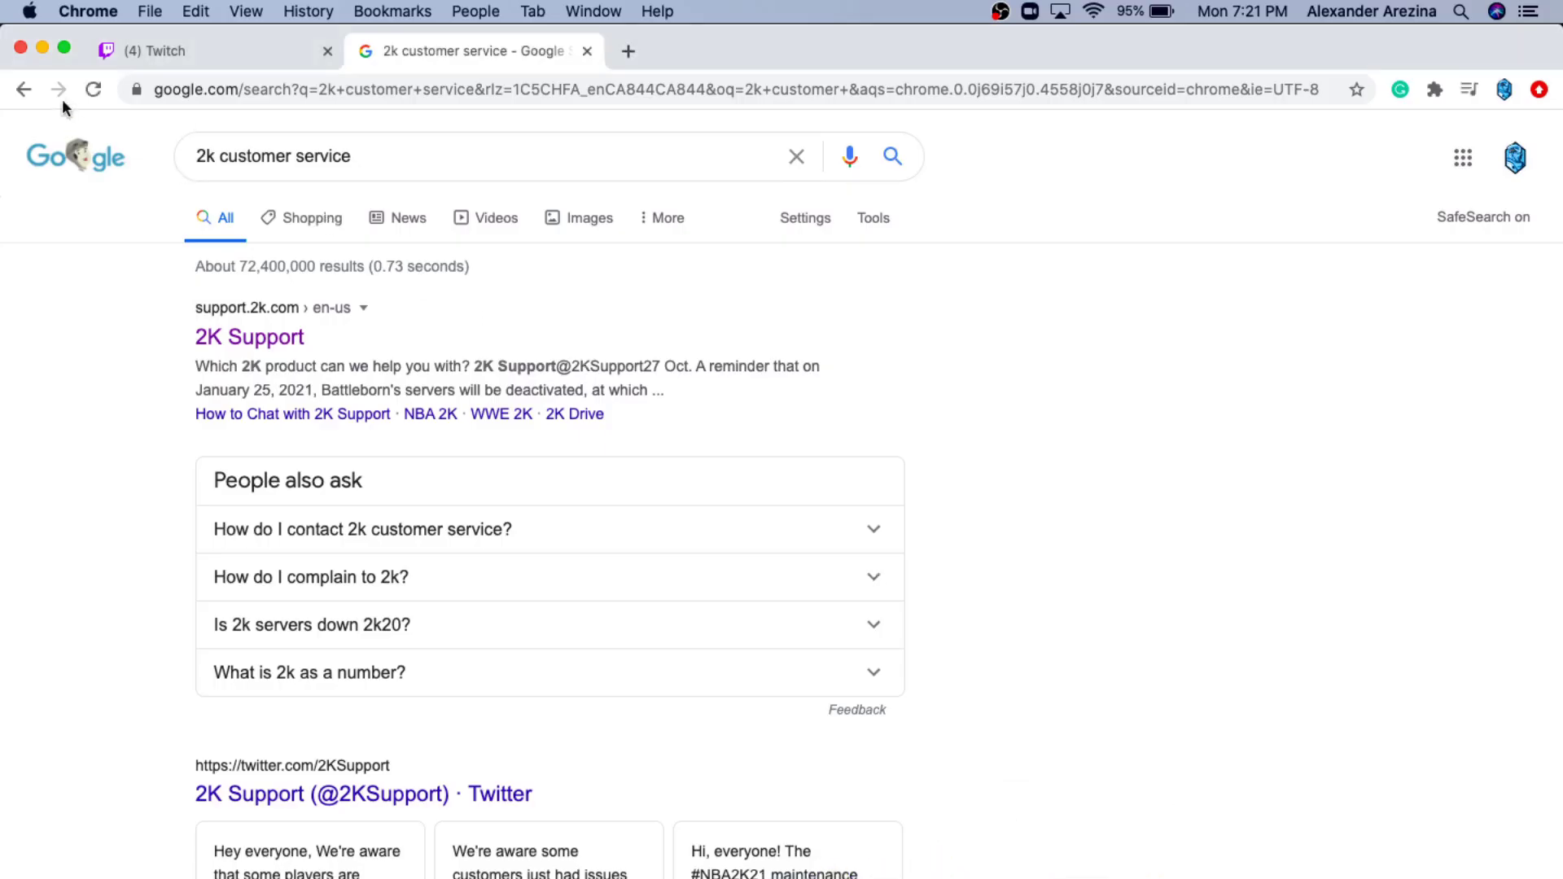
# - Switch the browser to full screen and search Google for '2k customer service'
pyautogui.click(65, 49)
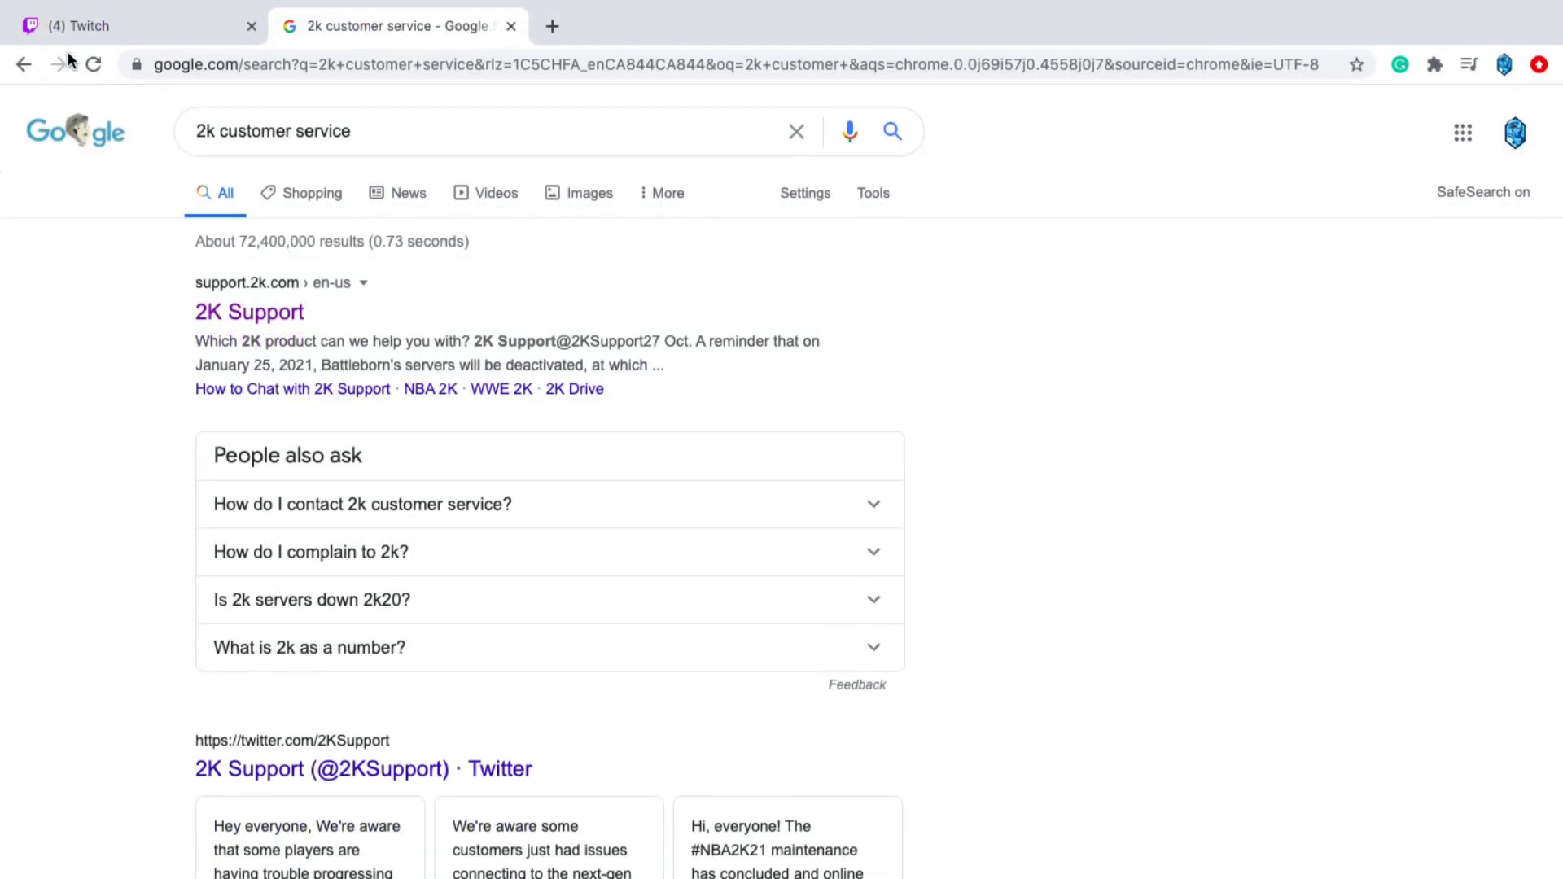
pyautogui.click(342, 65)
pyautogui.press('BackSpace')
pyautogui.write('2')
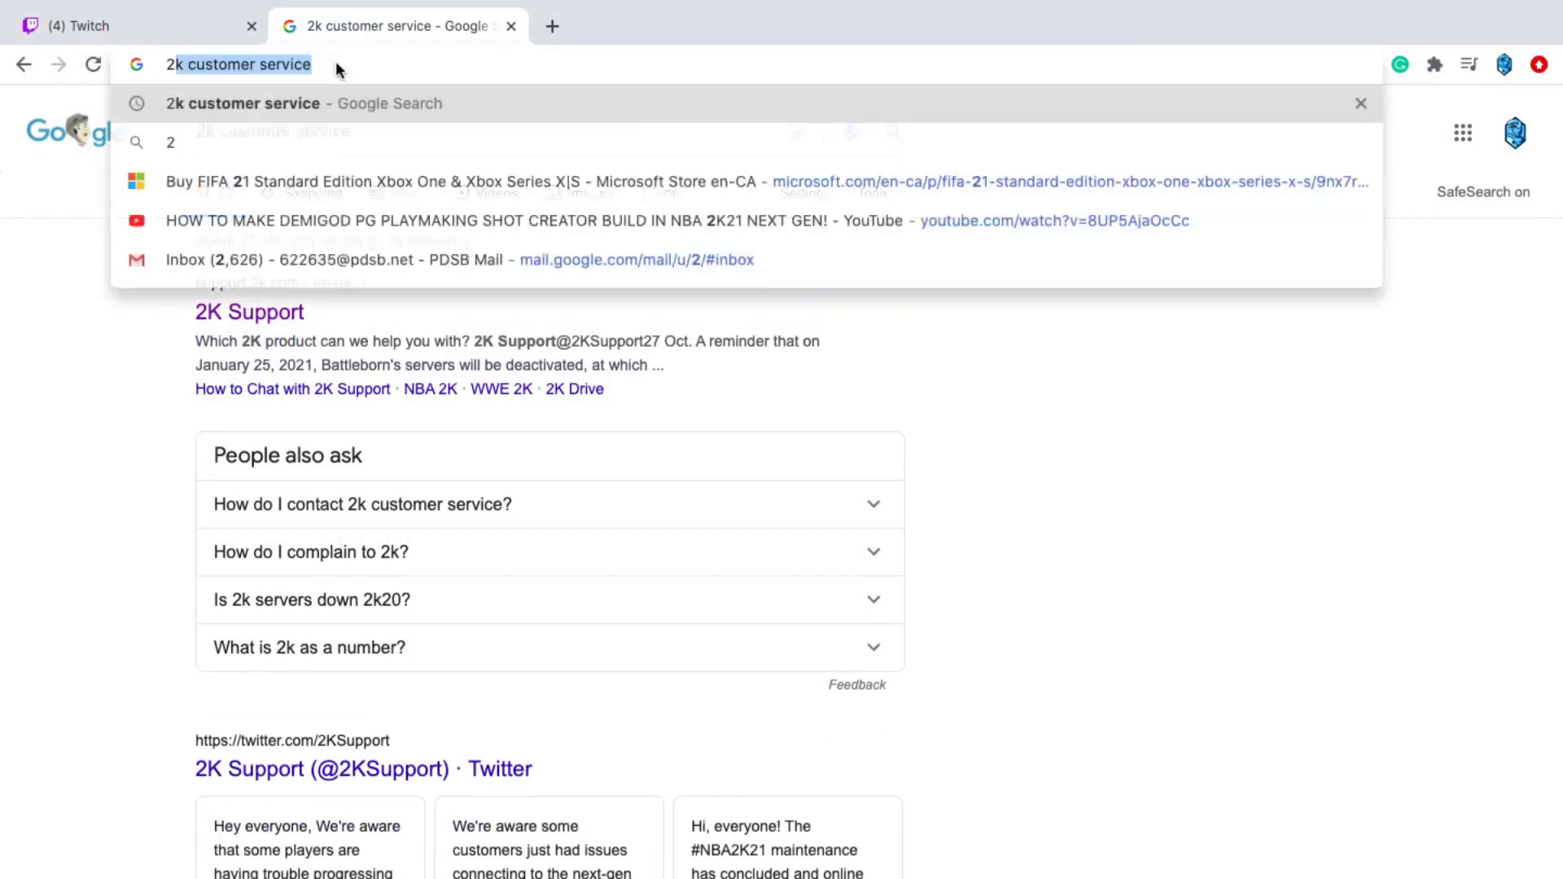
pyautogui.write('k custome')
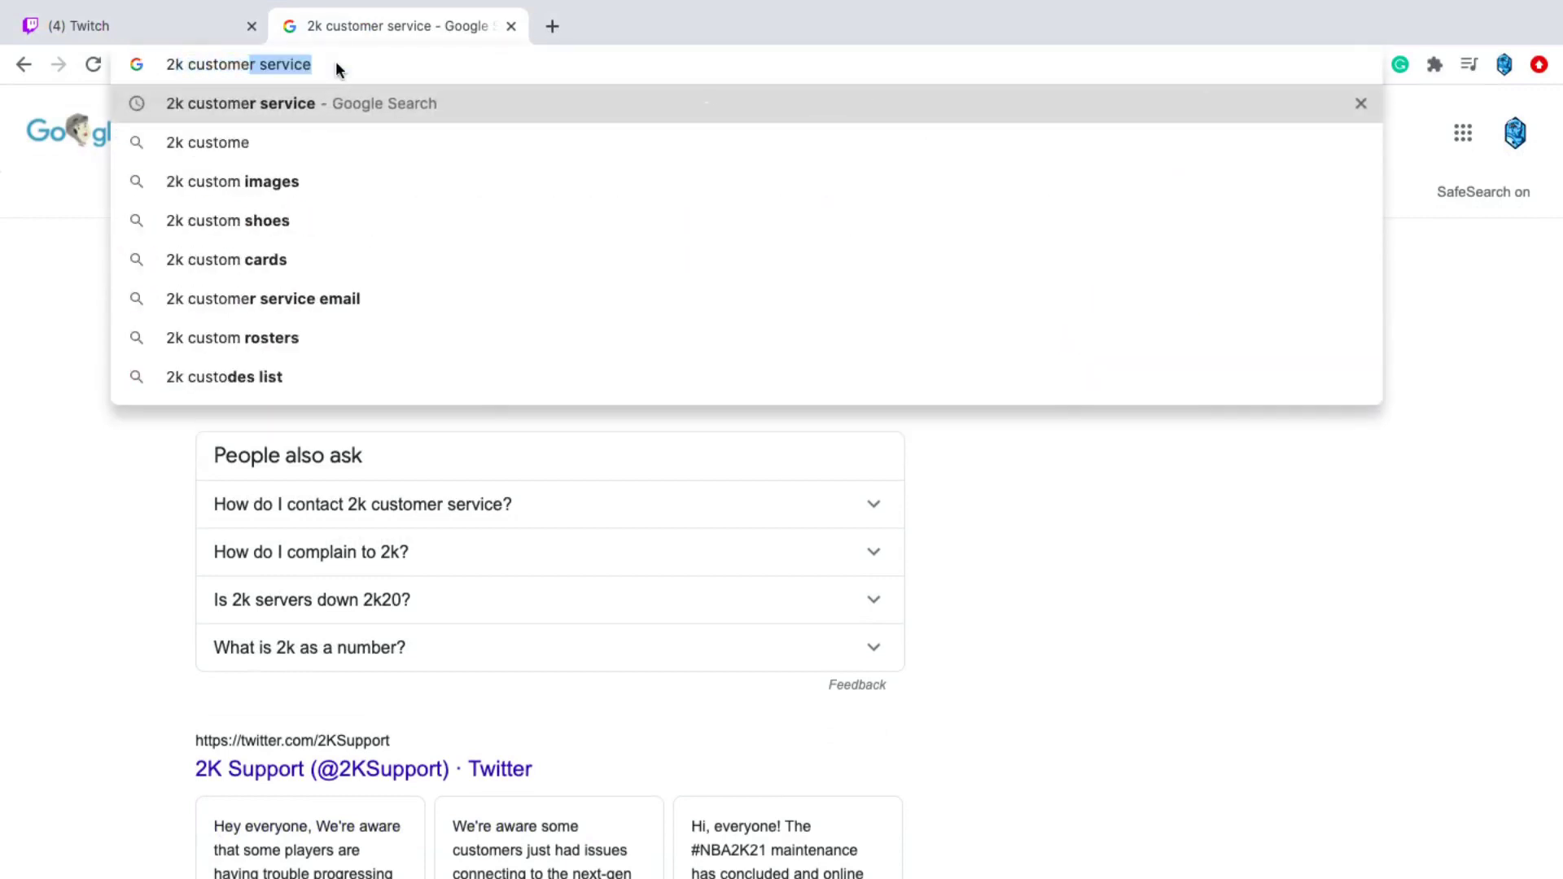
pyautogui.write('r servic')
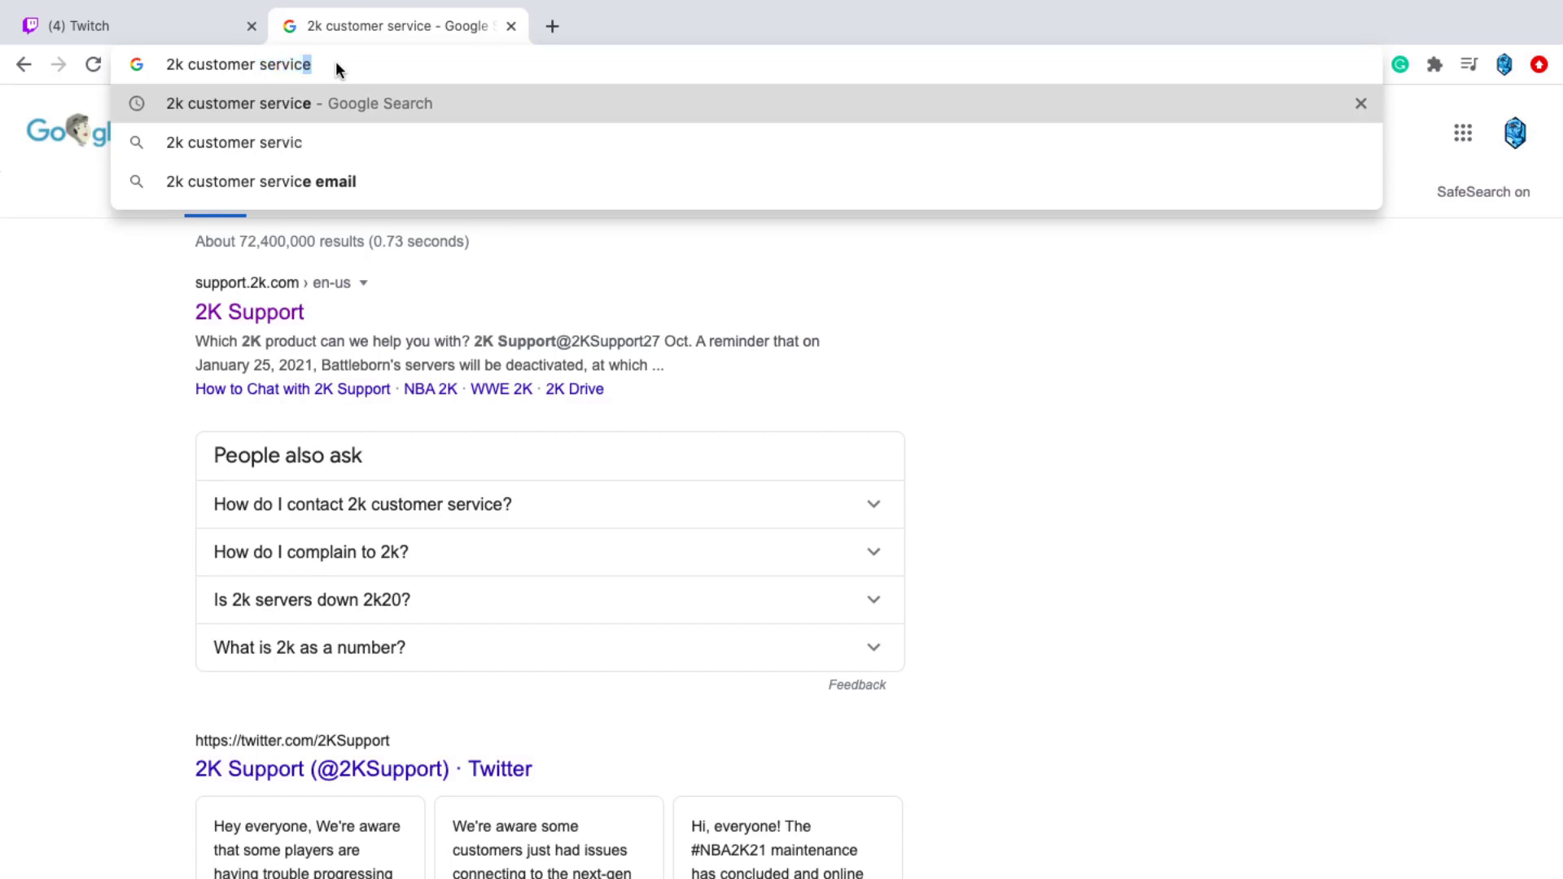
pyautogui.press('Return')
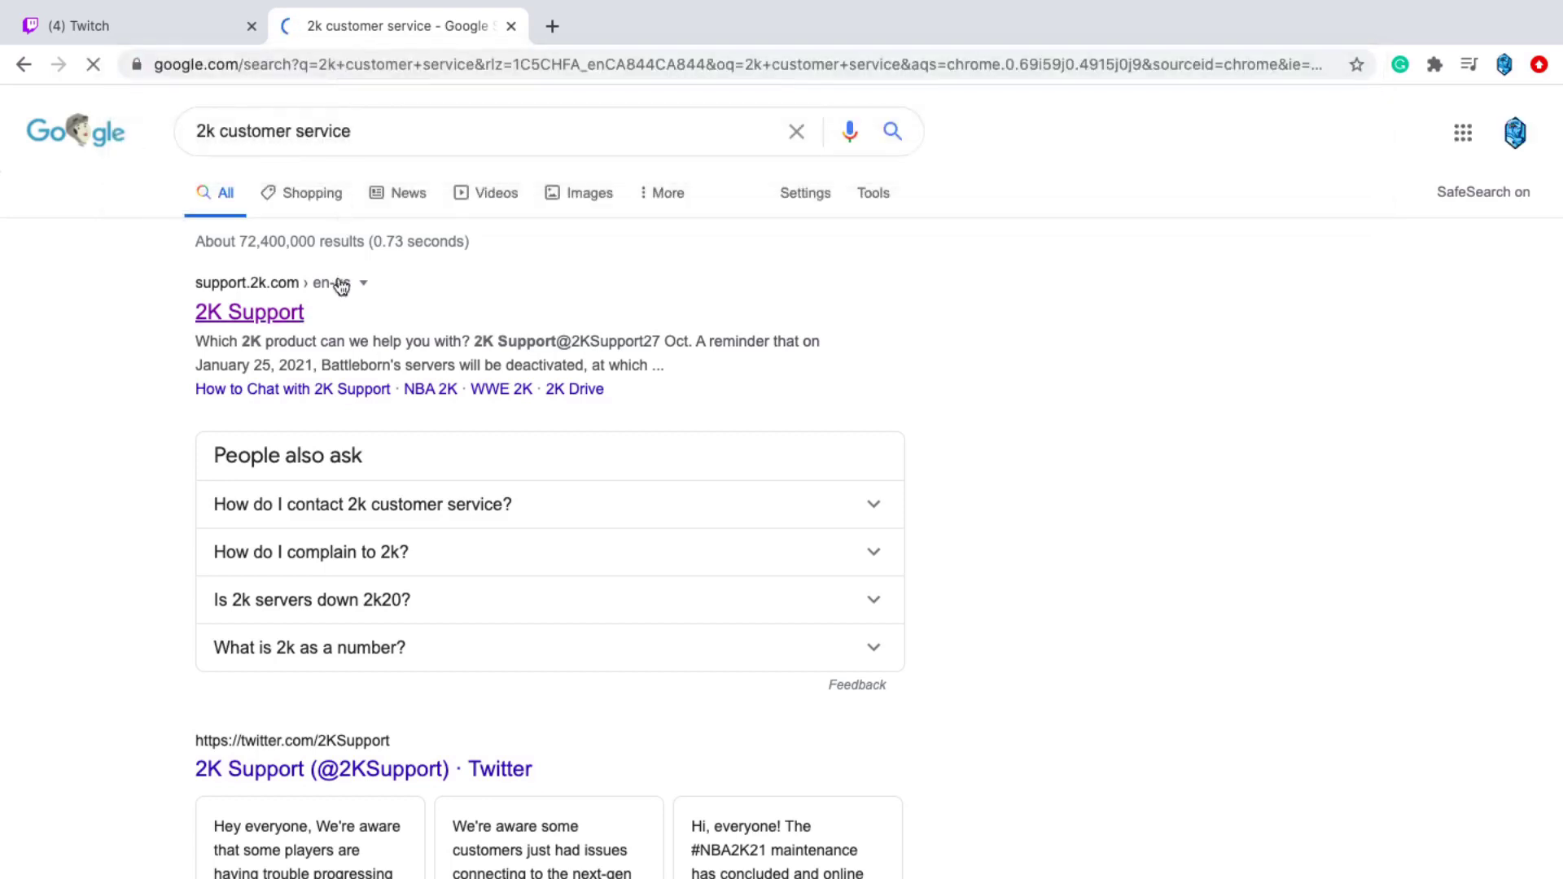
# - Go to 2K Support from the results, pick NBA 2K21, and open its Submit a Request form
pyautogui.click(284, 320)
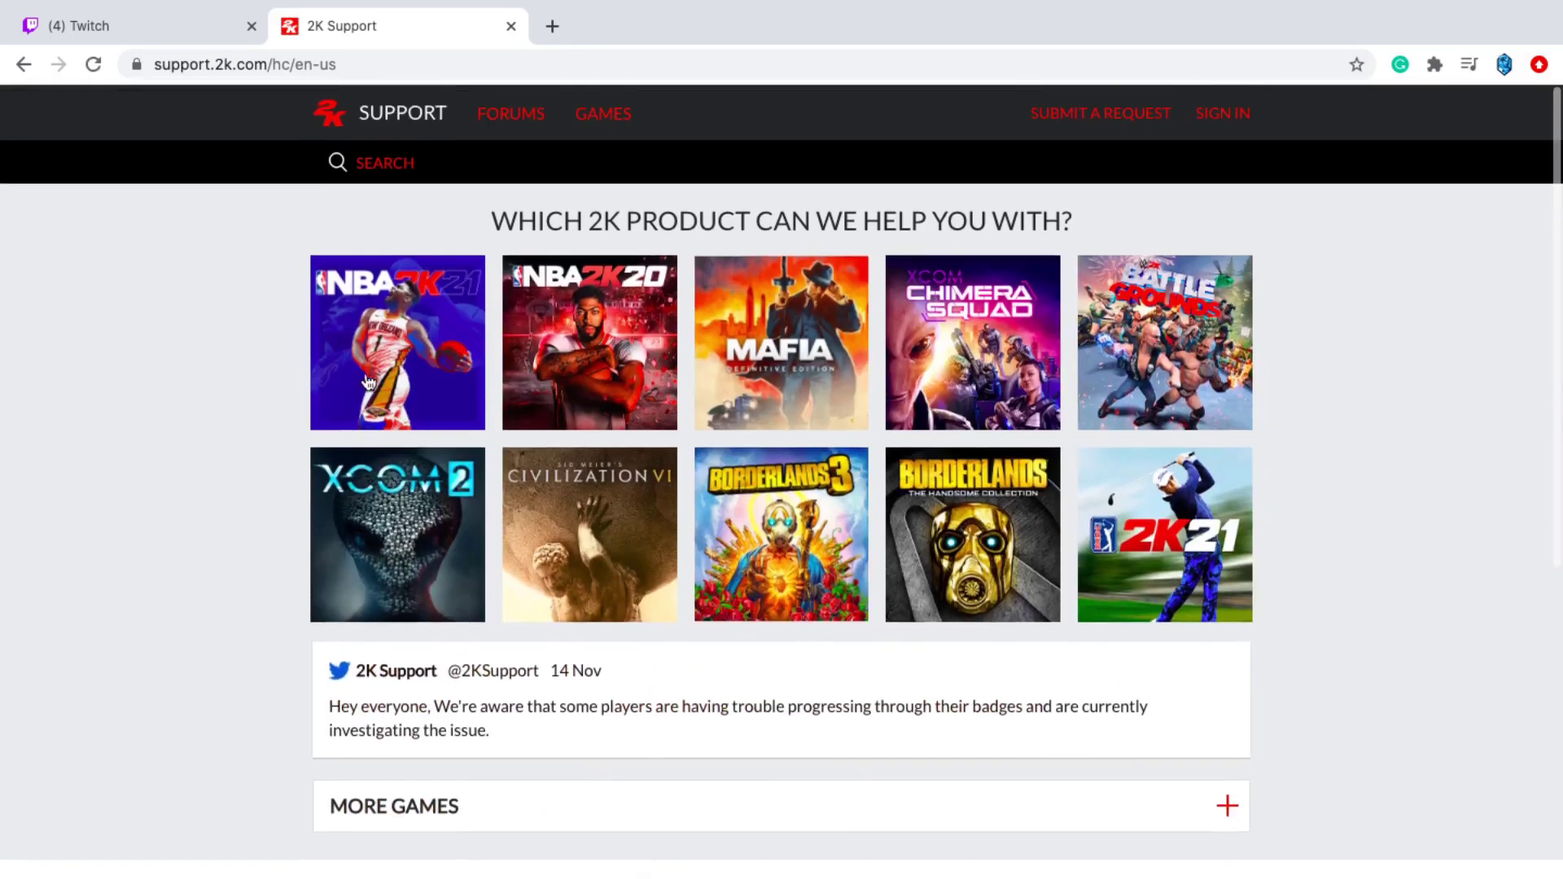
pyautogui.click(366, 373)
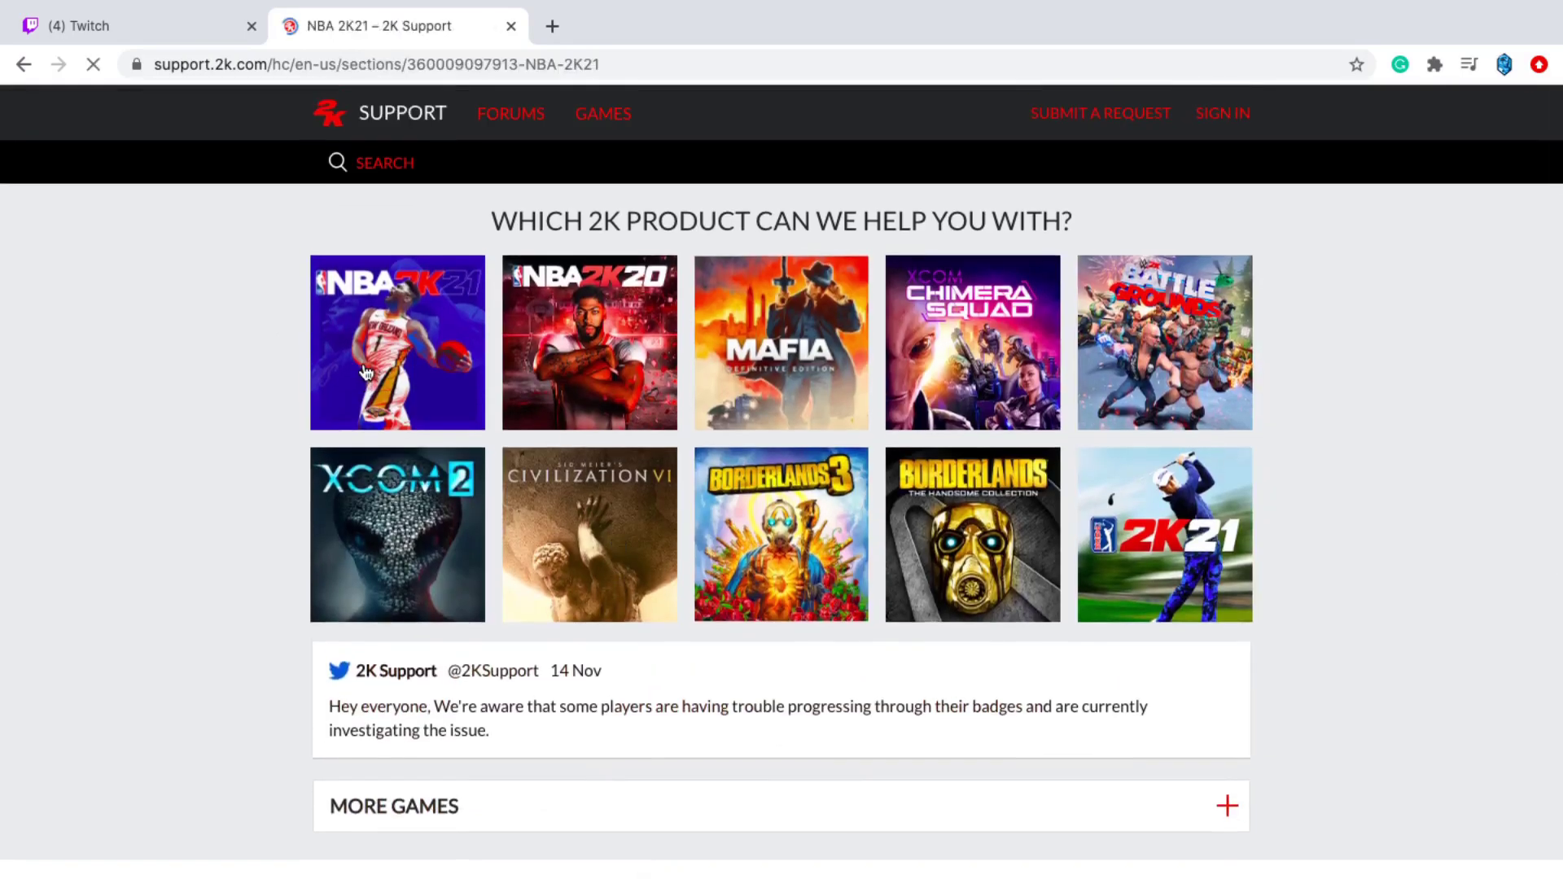
pyautogui.scroll(-1, 466, 395)
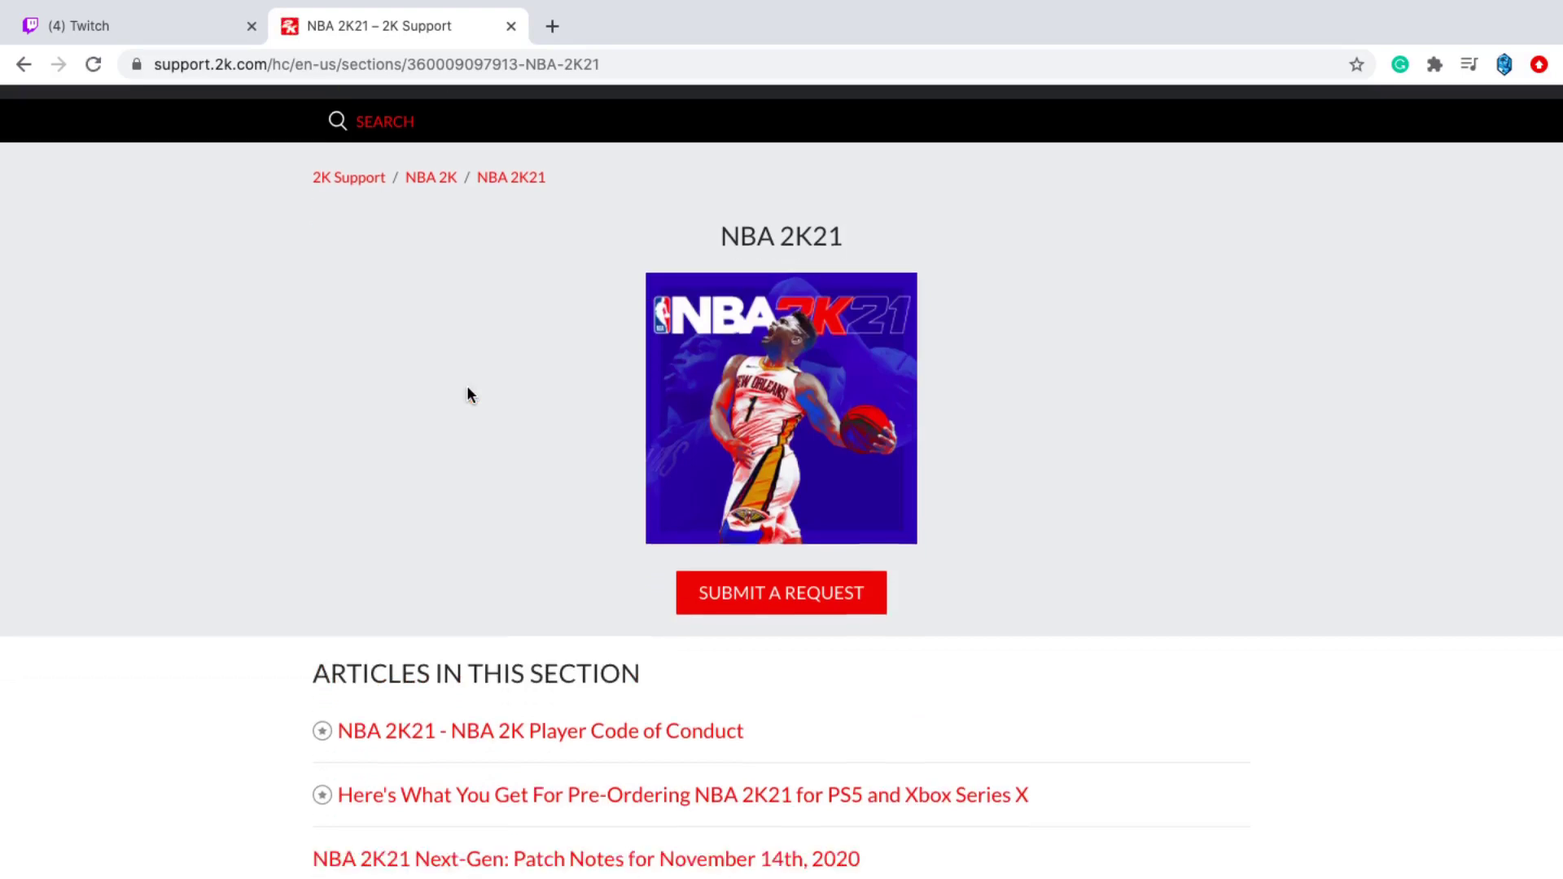
pyautogui.scroll(-3, 468, 395)
pyautogui.click(711, 446)
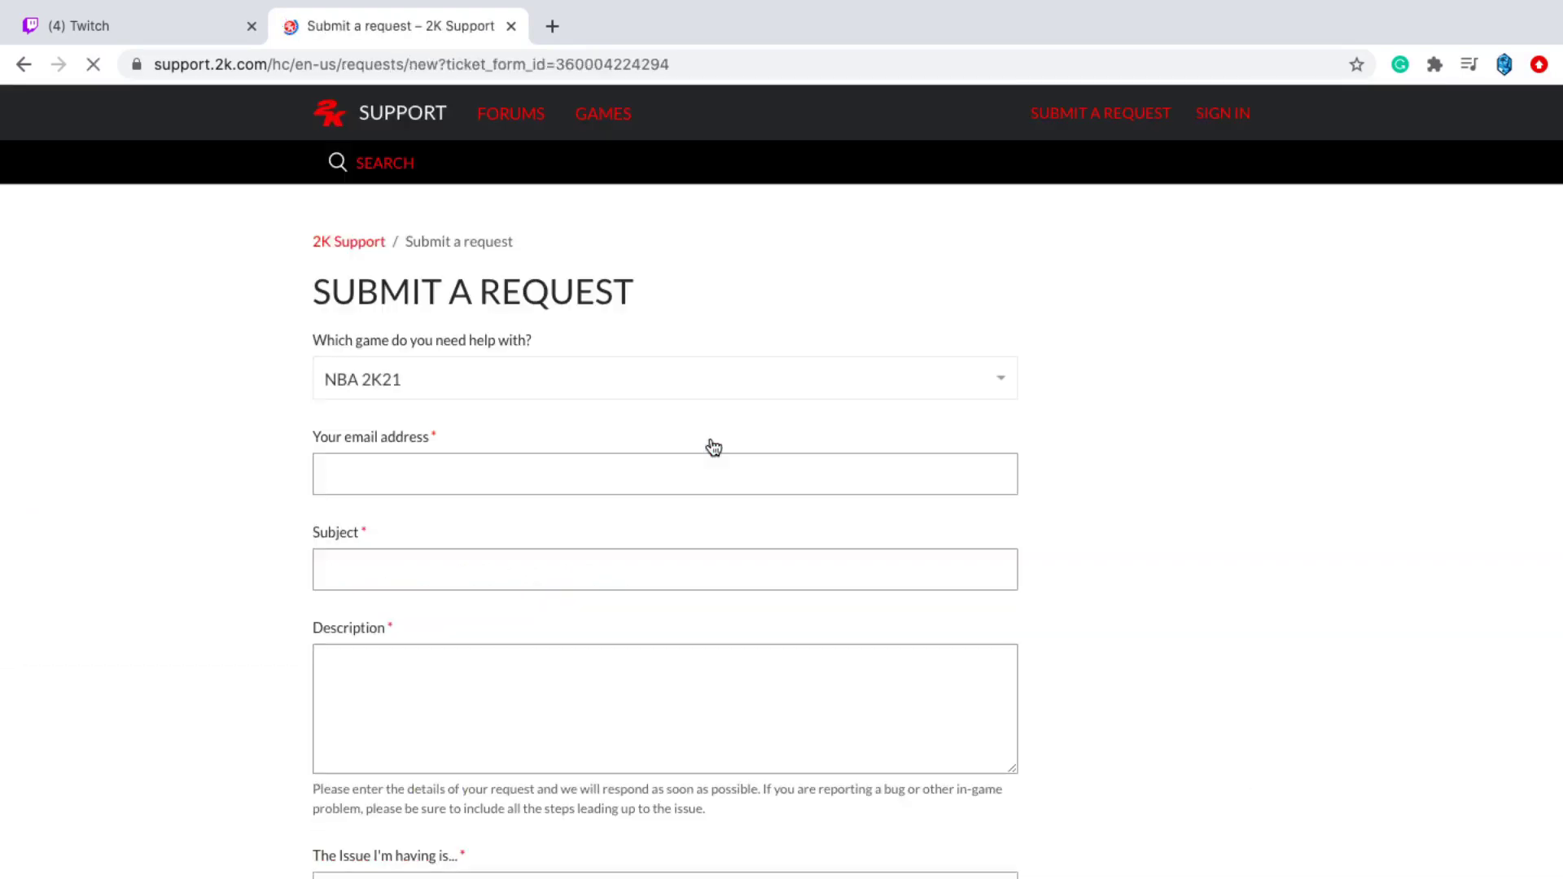
pyautogui.scroll(-3, 638, 443)
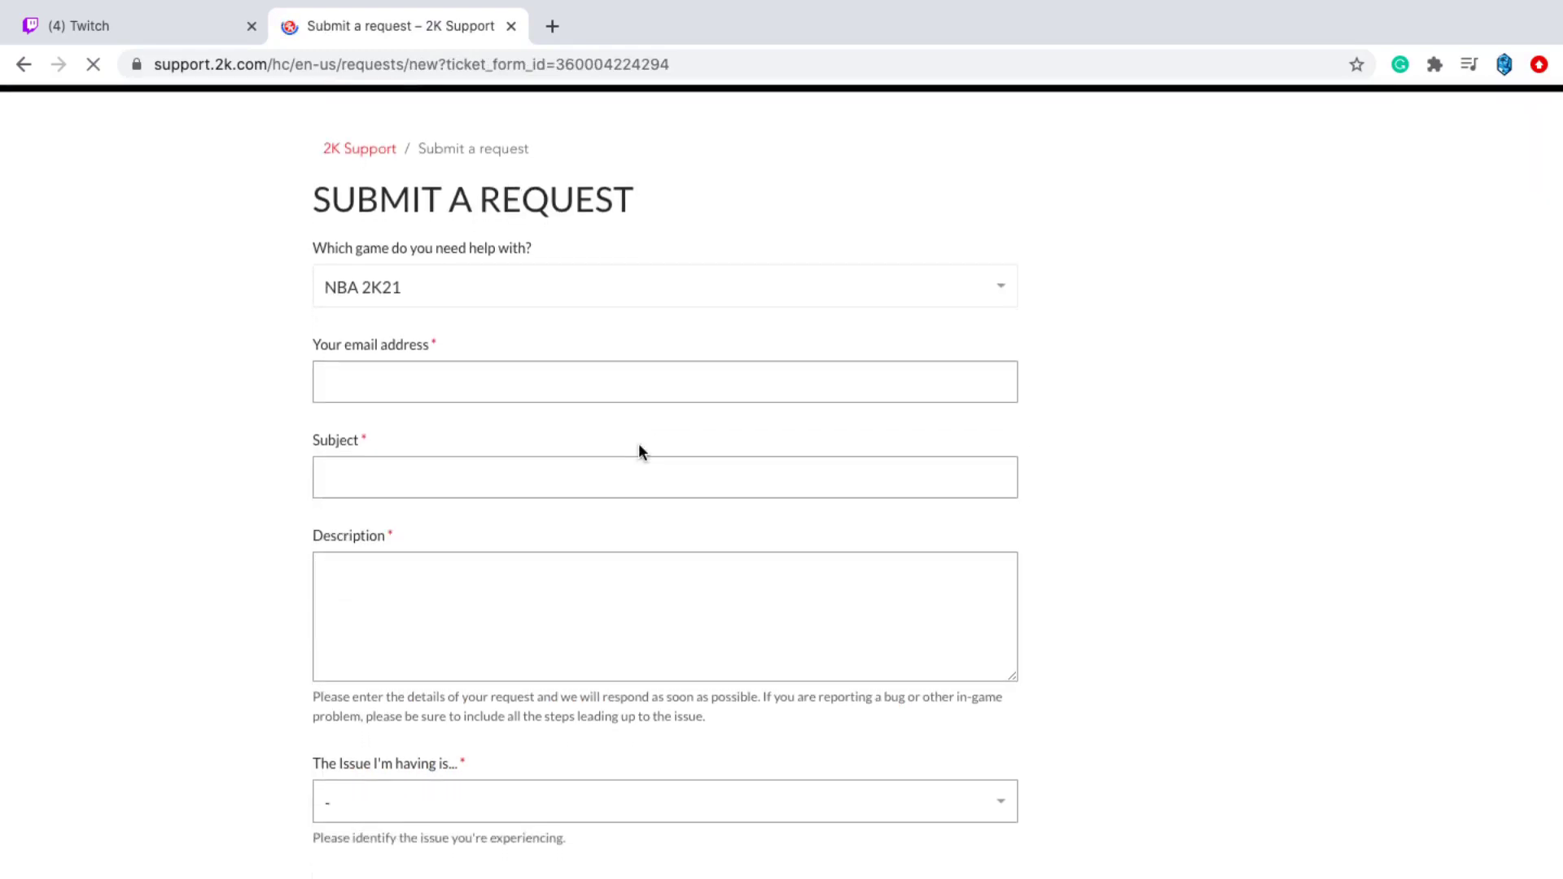
pyautogui.click(568, 346)
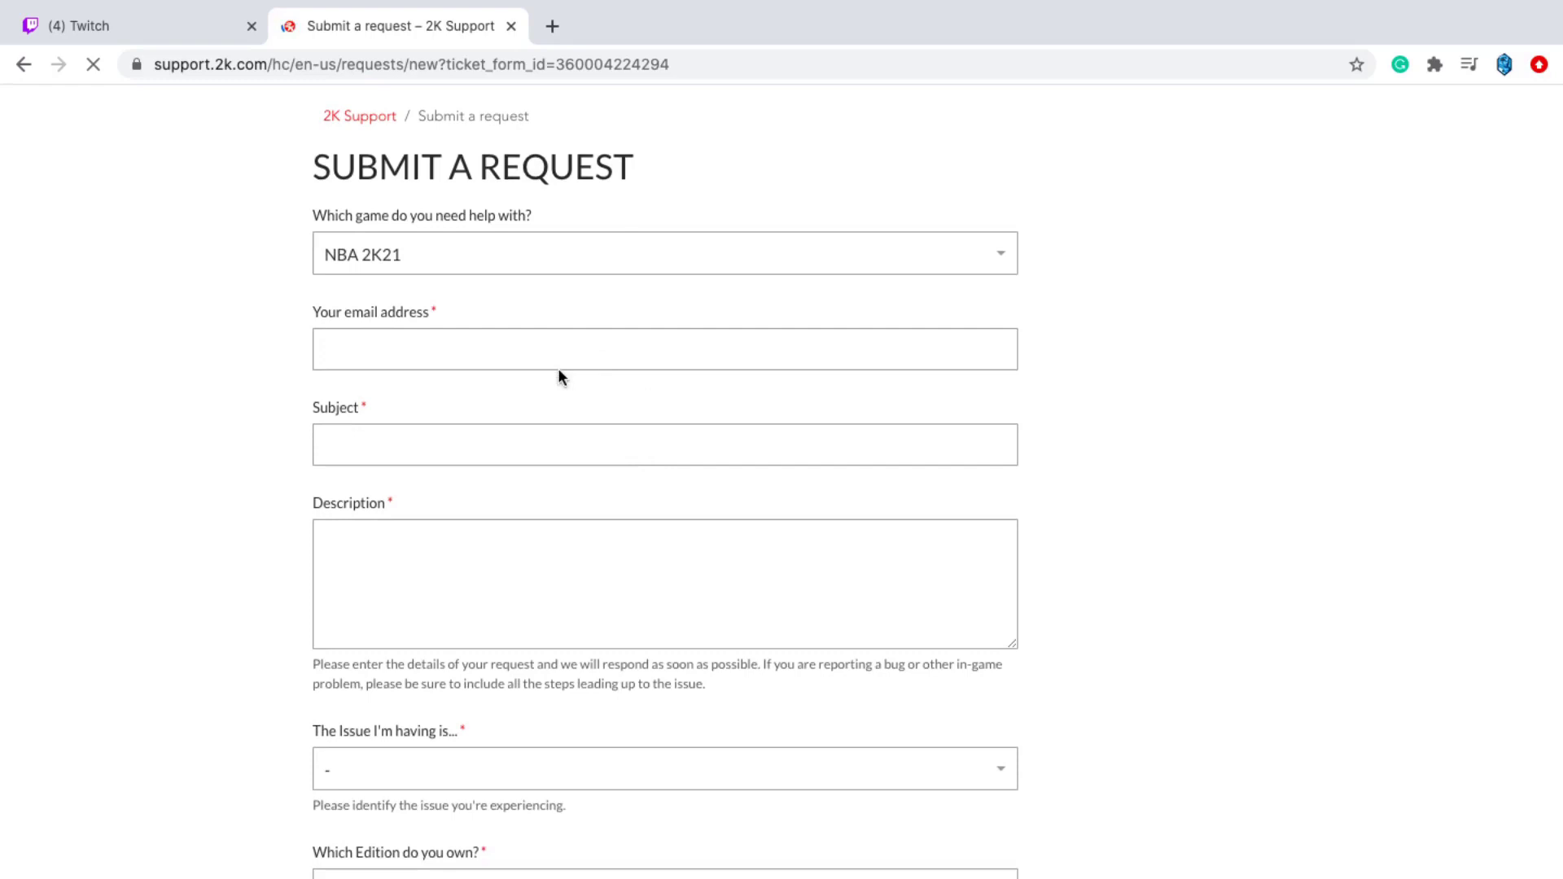
pyautogui.click(445, 449)
pyautogui.click(438, 544)
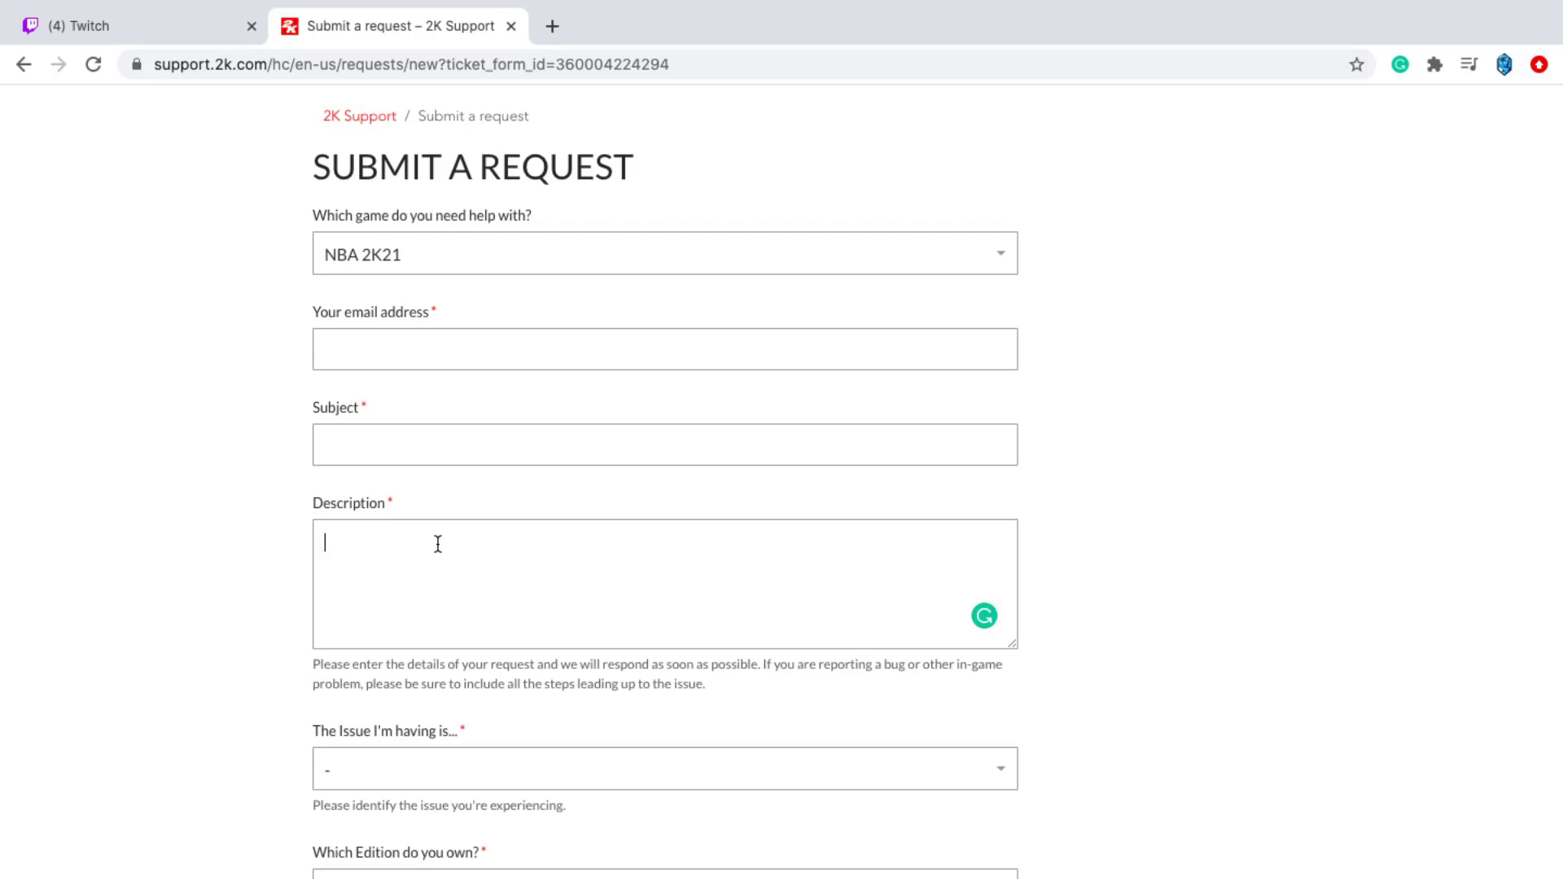
# - Browse the MyCAREER Mode issue options, close the list unchosen, and reveal the edition question
pyautogui.scroll(-3, 437, 544)
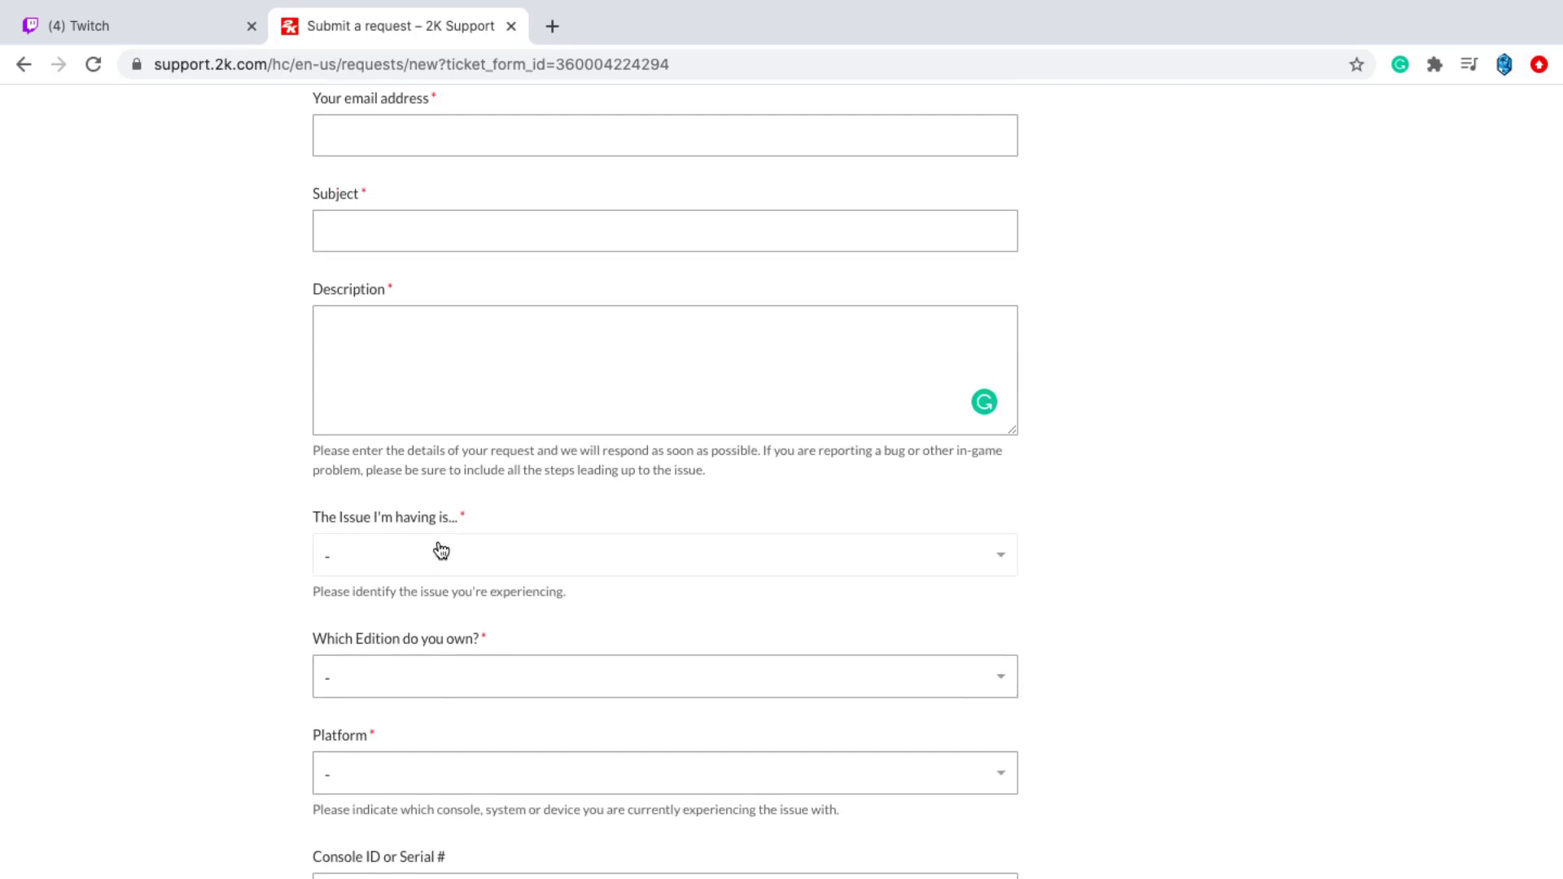
pyautogui.click(439, 554)
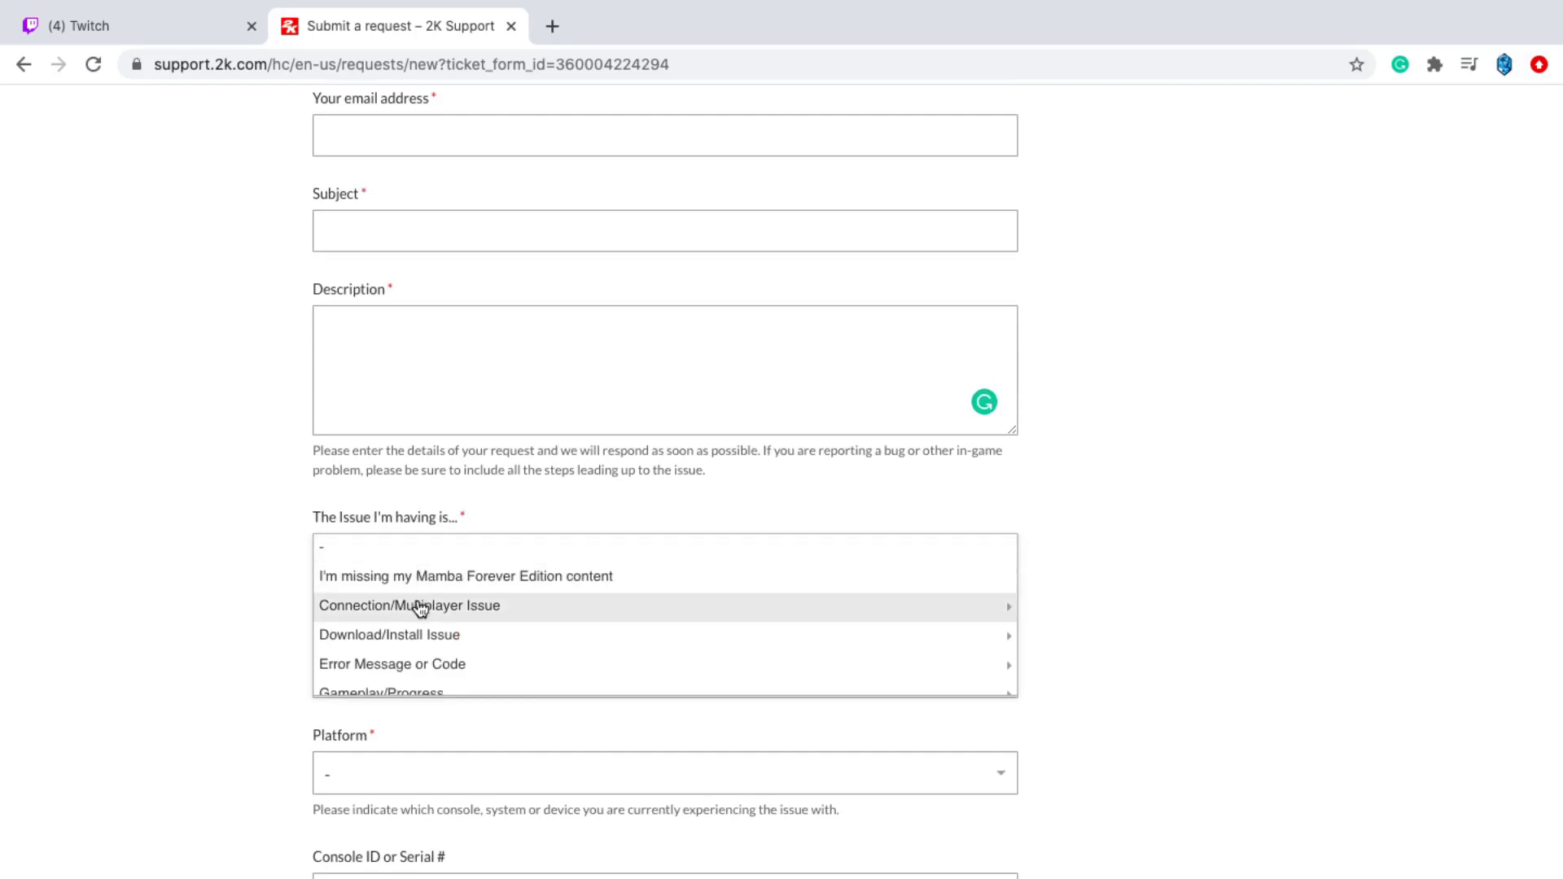
pyautogui.scroll(-5, 420, 604)
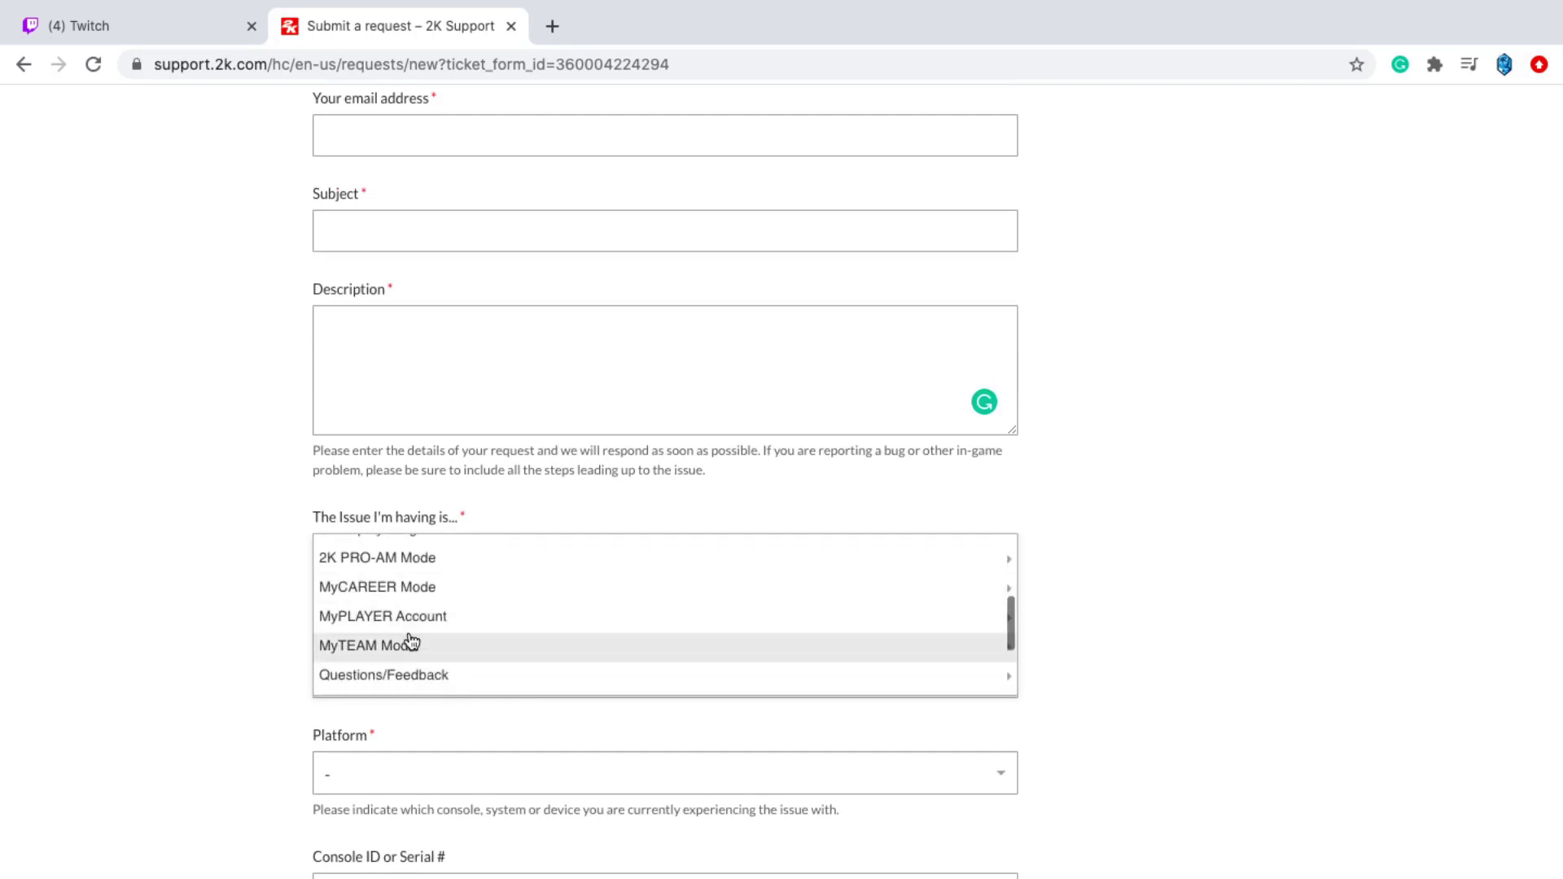
pyautogui.click(417, 588)
pyautogui.scroll(-1, 457, 630)
pyautogui.scroll(1, 457, 630)
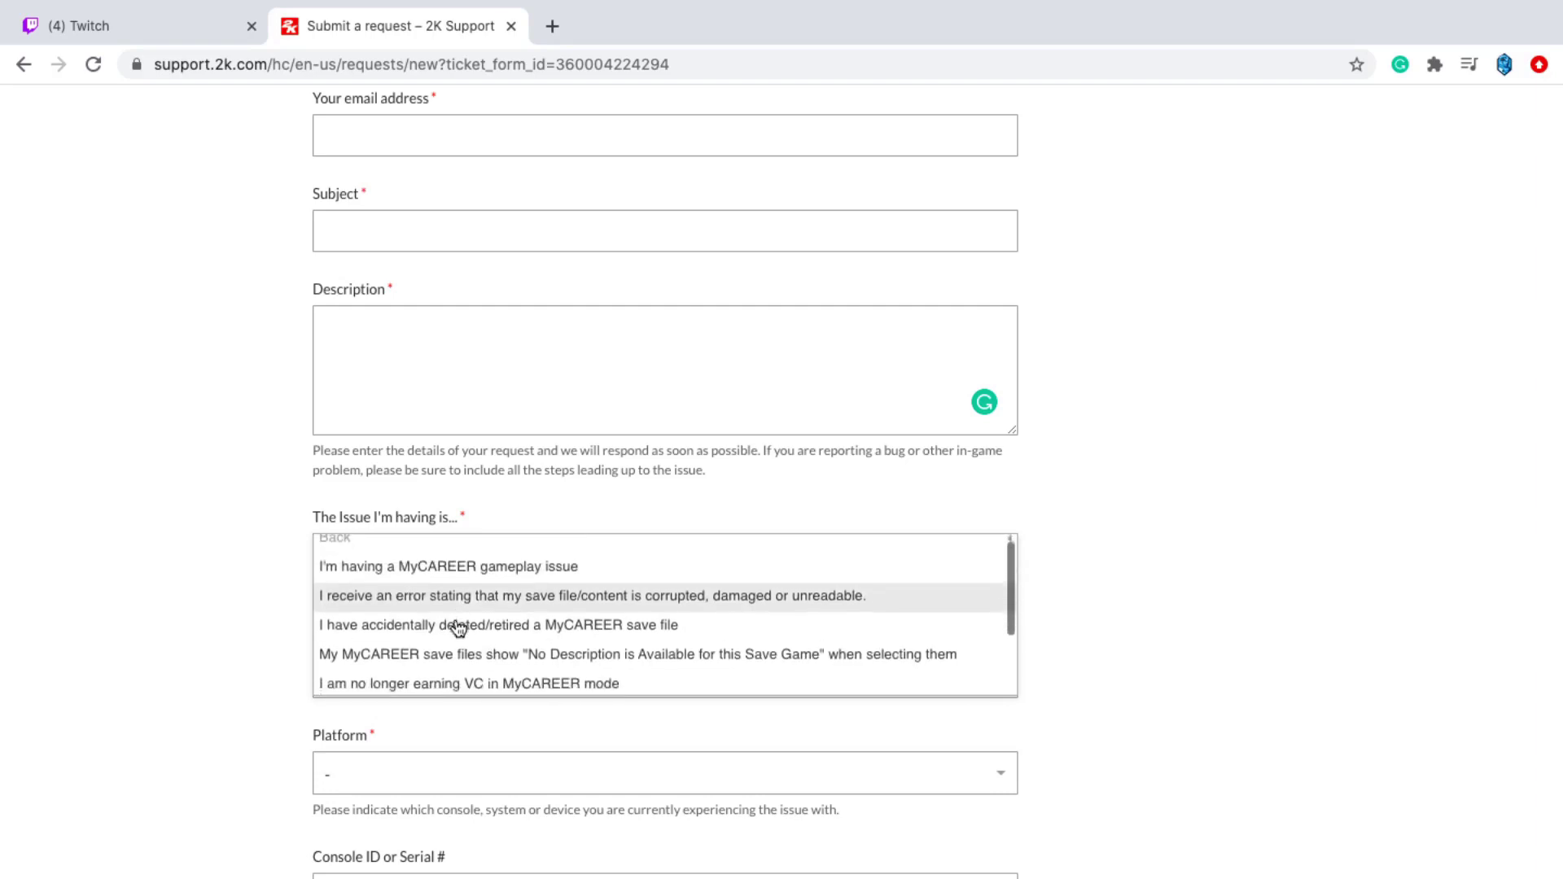
pyautogui.scroll(-2, 458, 627)
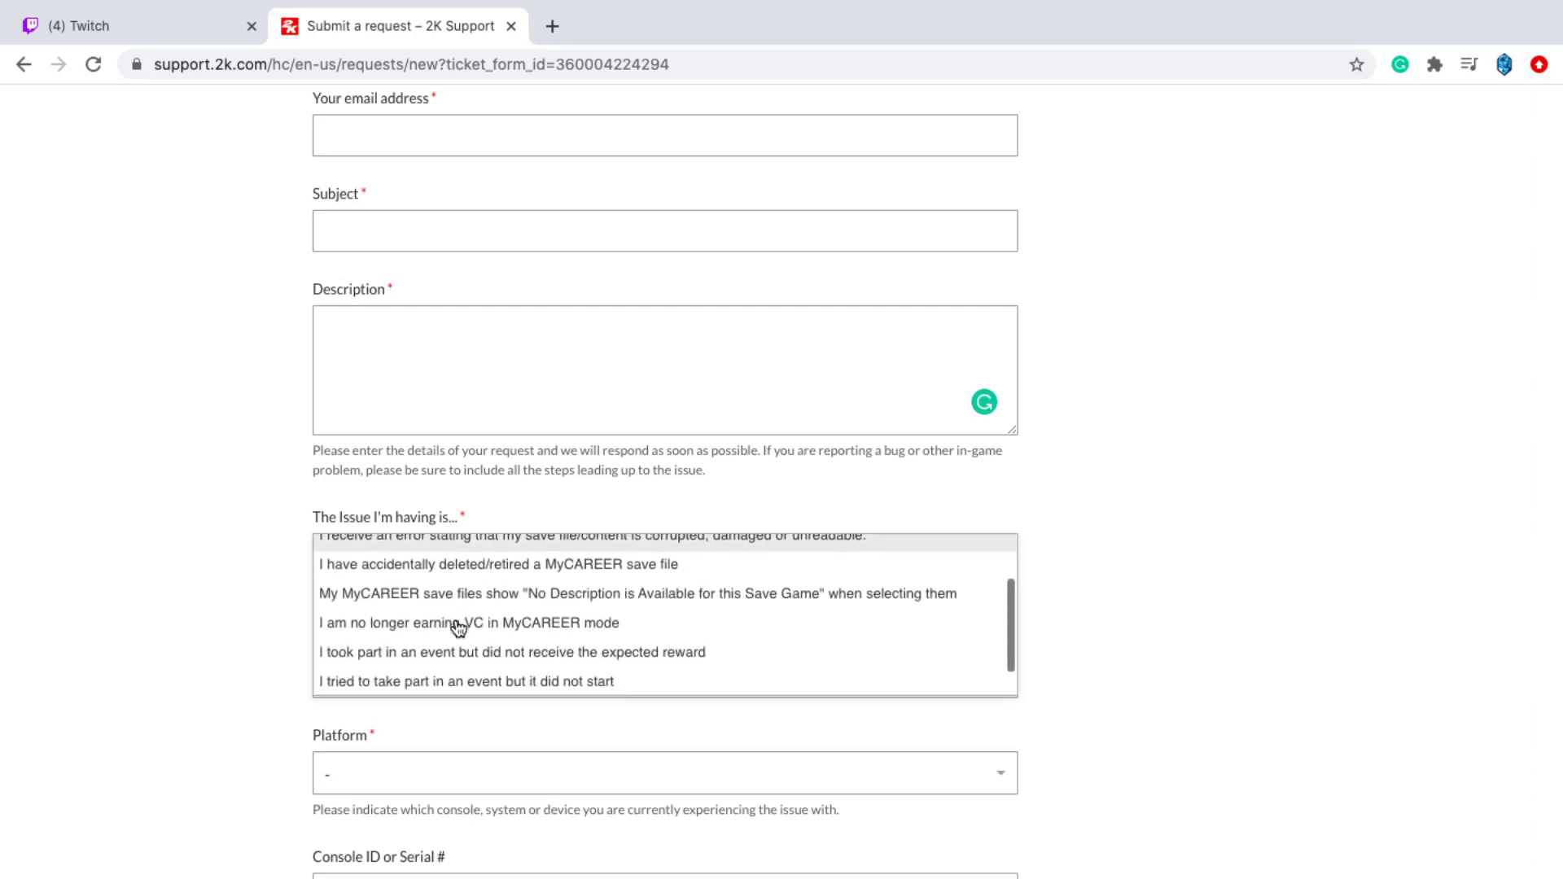
pyautogui.scroll(-1, 460, 612)
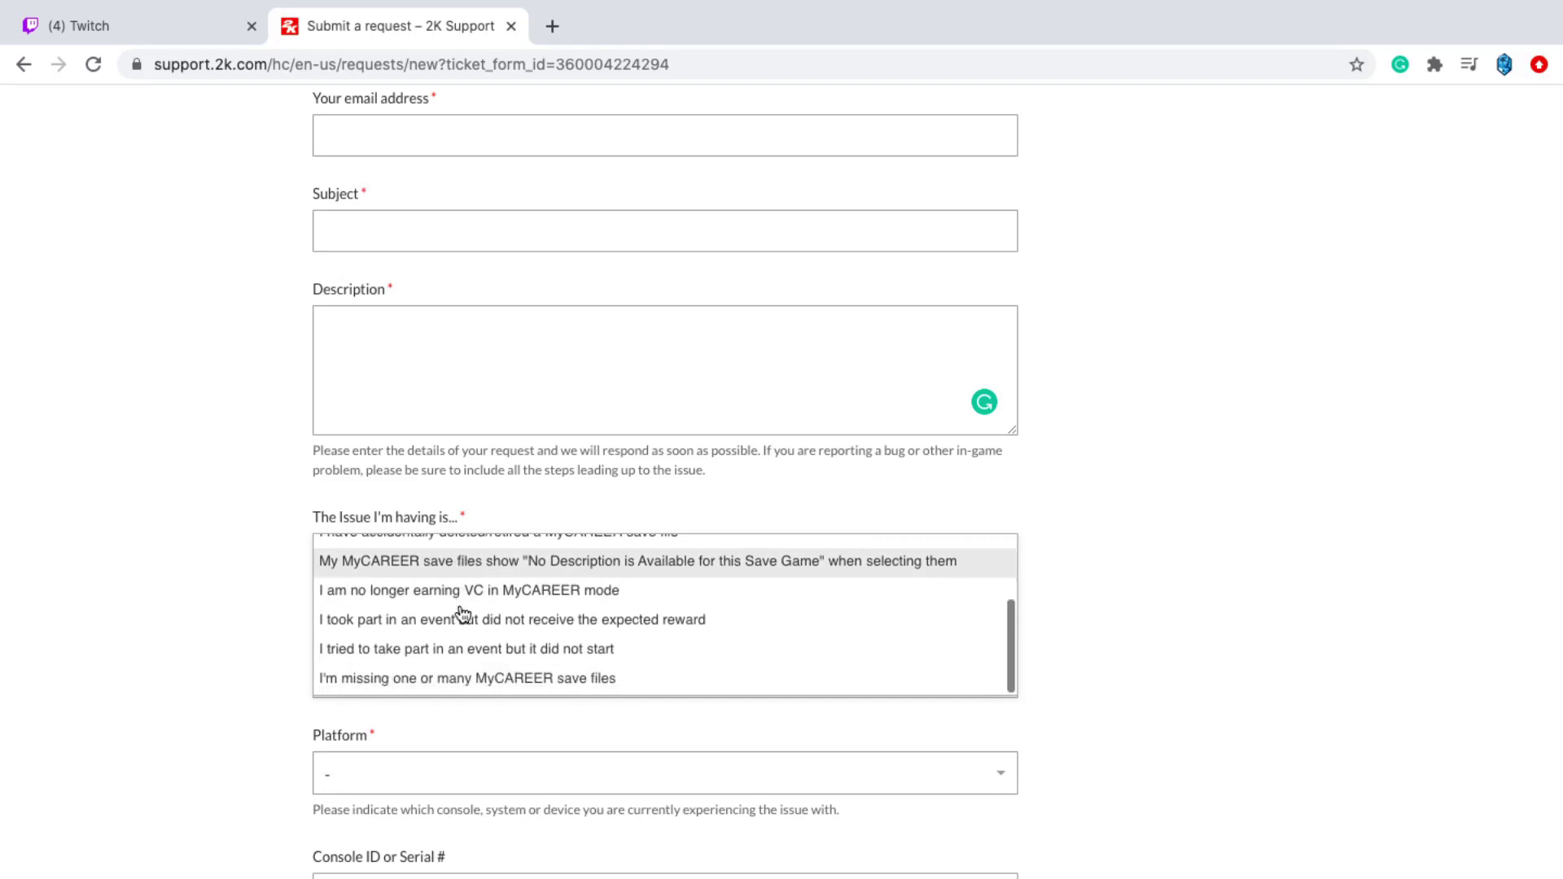
pyautogui.click(286, 648)
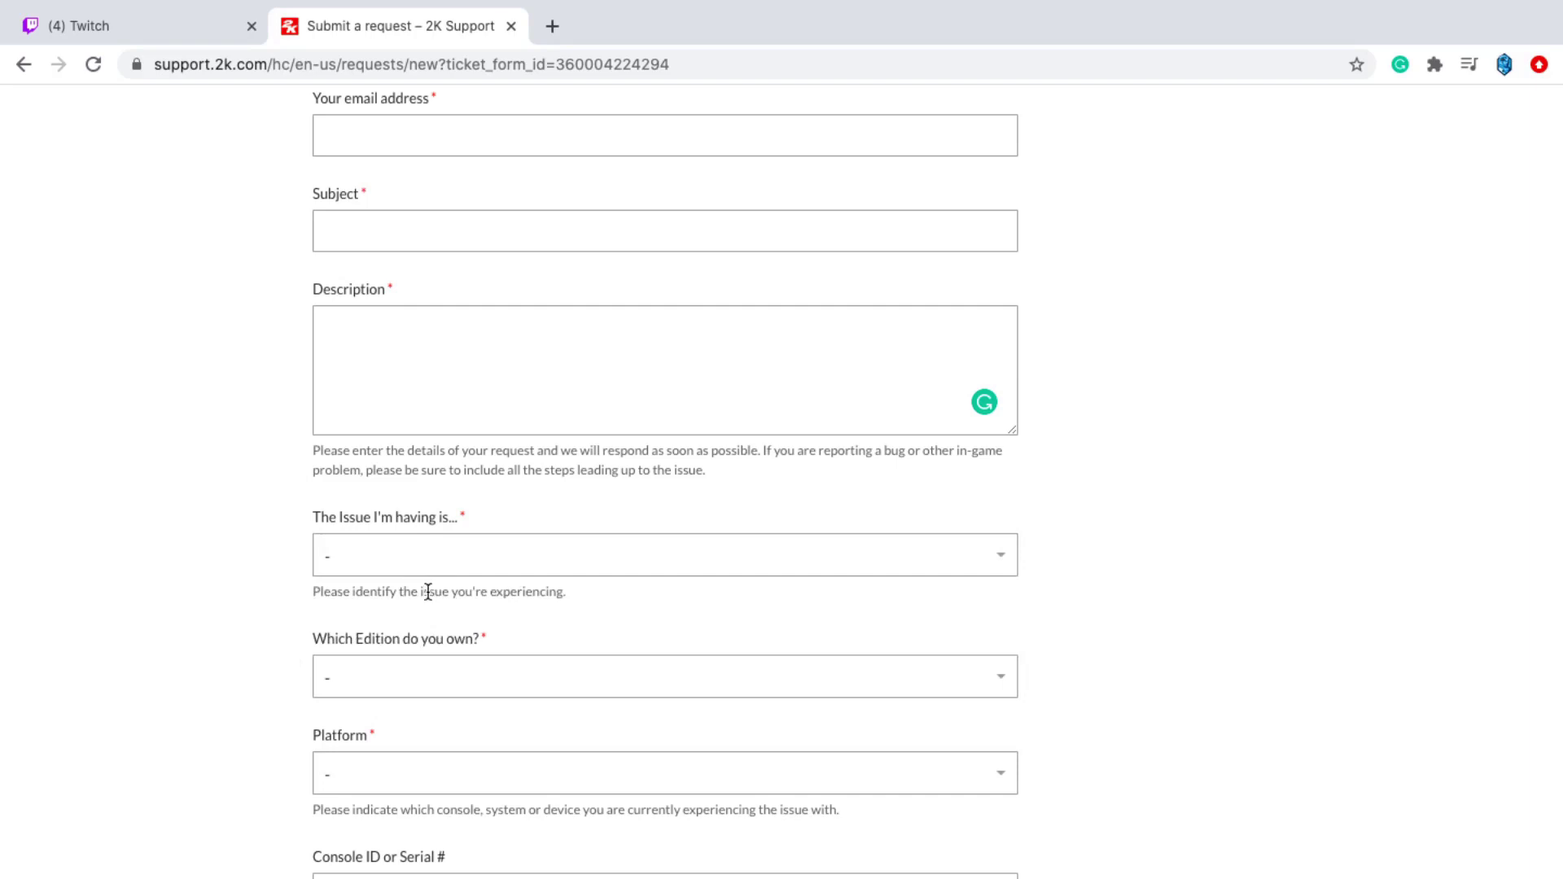
pyautogui.scroll(-3, 428, 592)
pyautogui.click(426, 589)
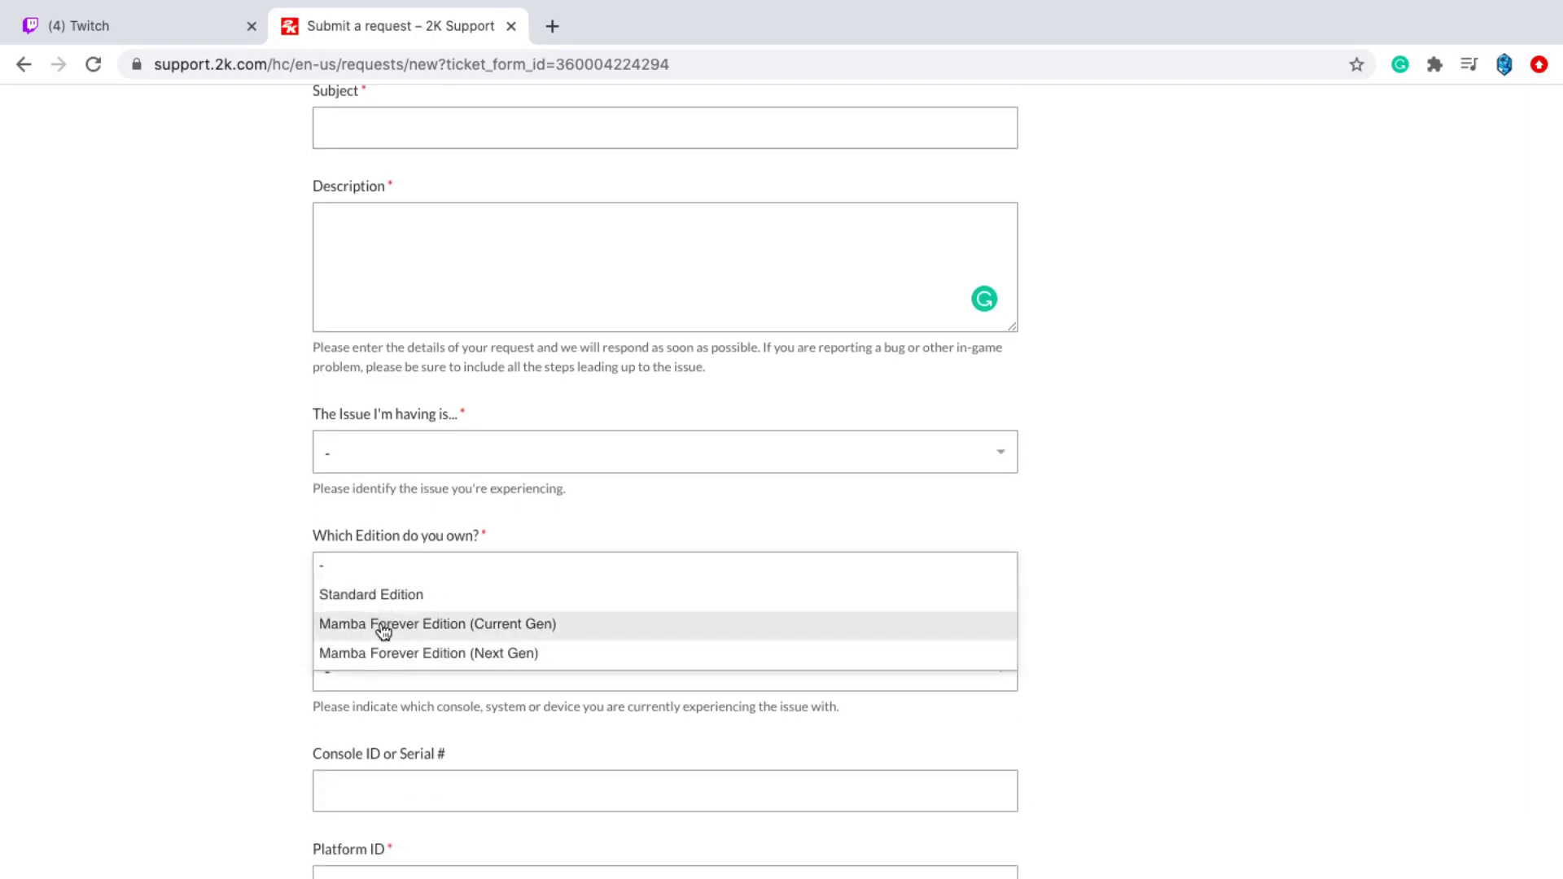
pyautogui.click(301, 579)
pyautogui.scroll(-1, 375, 701)
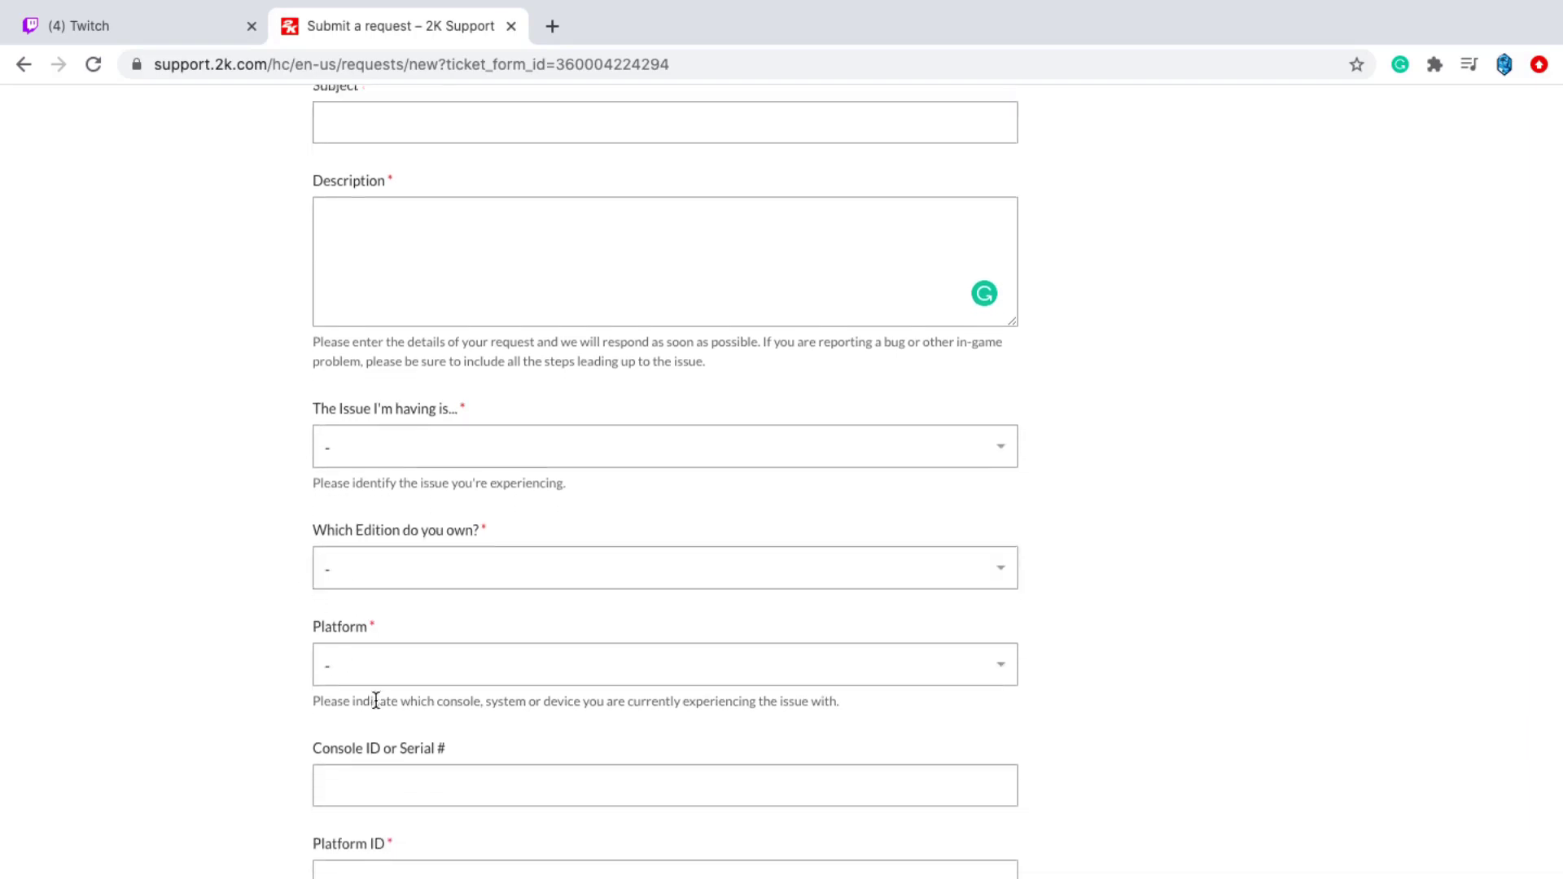
pyautogui.scroll(-2, 376, 701)
pyautogui.click(366, 598)
pyautogui.click(218, 592)
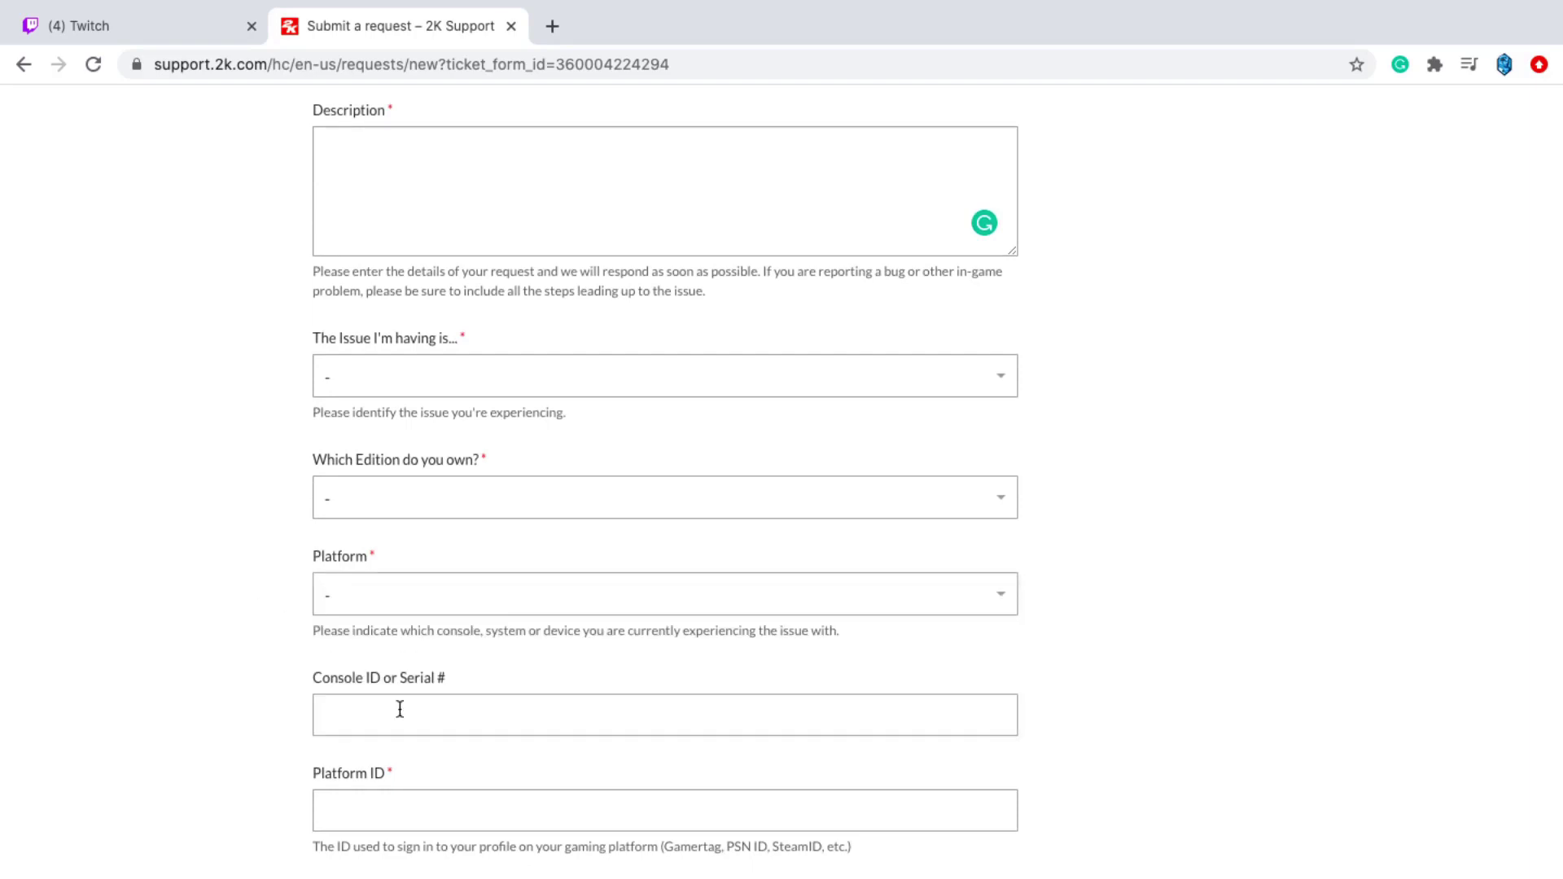
pyautogui.scroll(-2, 400, 709)
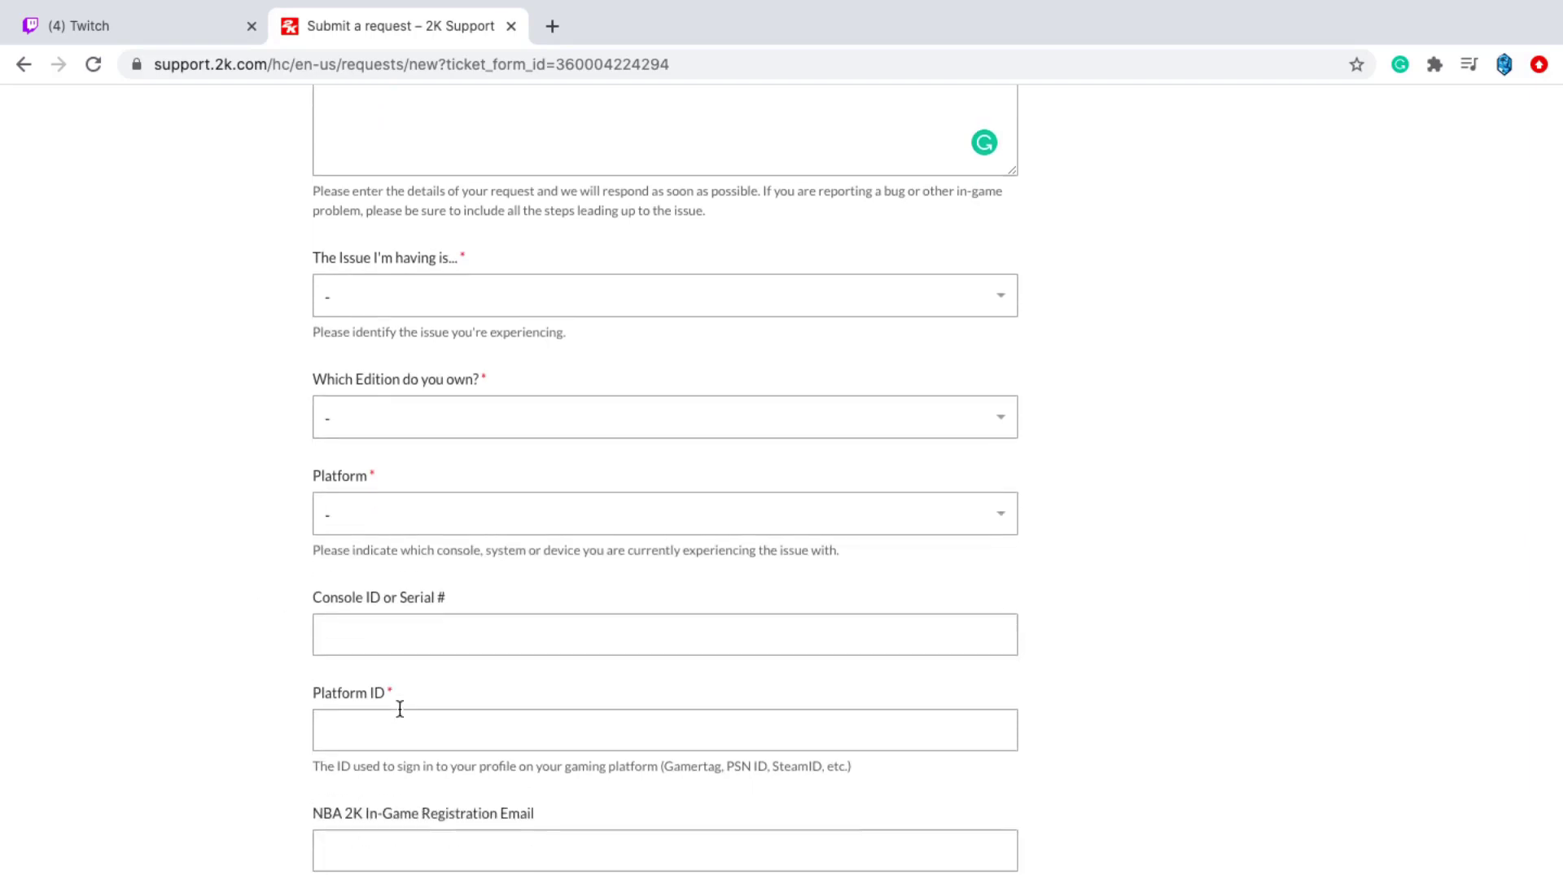
pyautogui.click(389, 649)
pyautogui.click(368, 711)
pyautogui.scroll(-4, 368, 710)
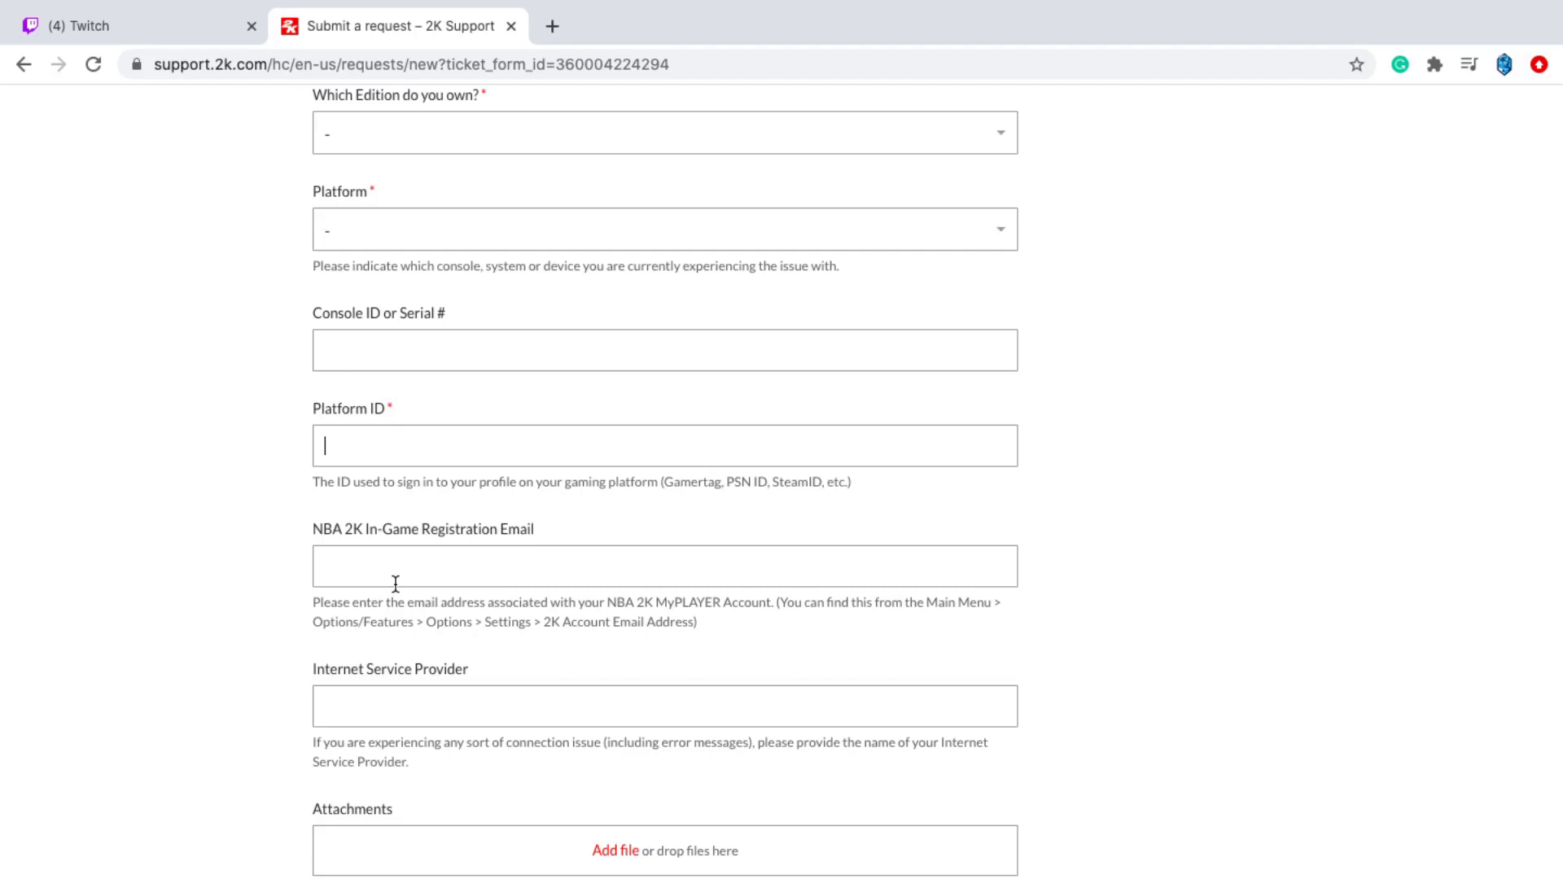
pyautogui.scroll(-3, 396, 583)
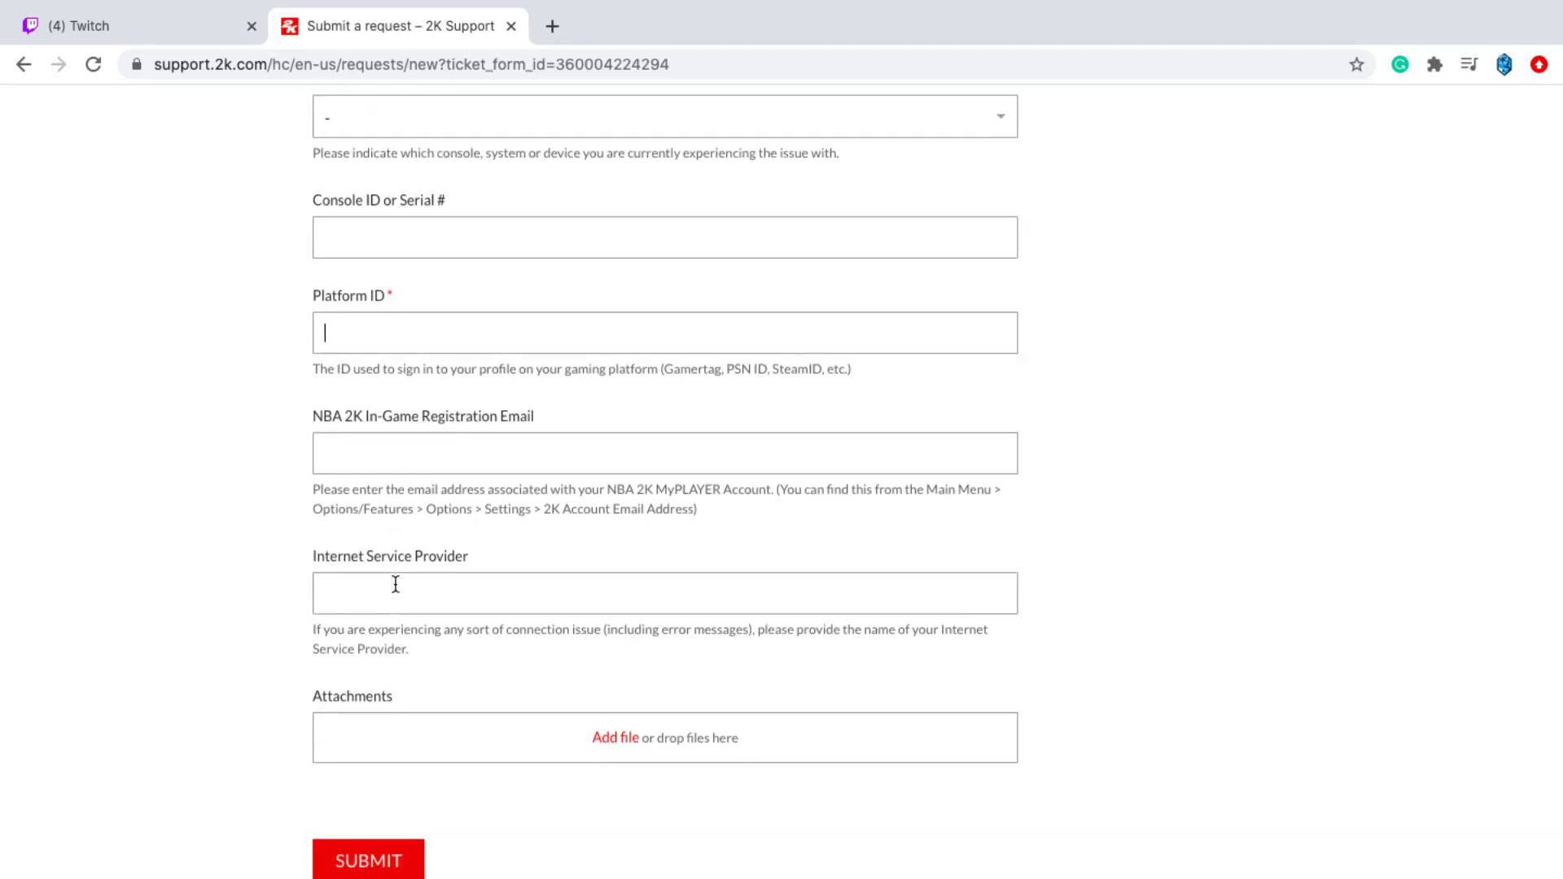
pyautogui.click(390, 587)
pyautogui.scroll(-2, 390, 587)
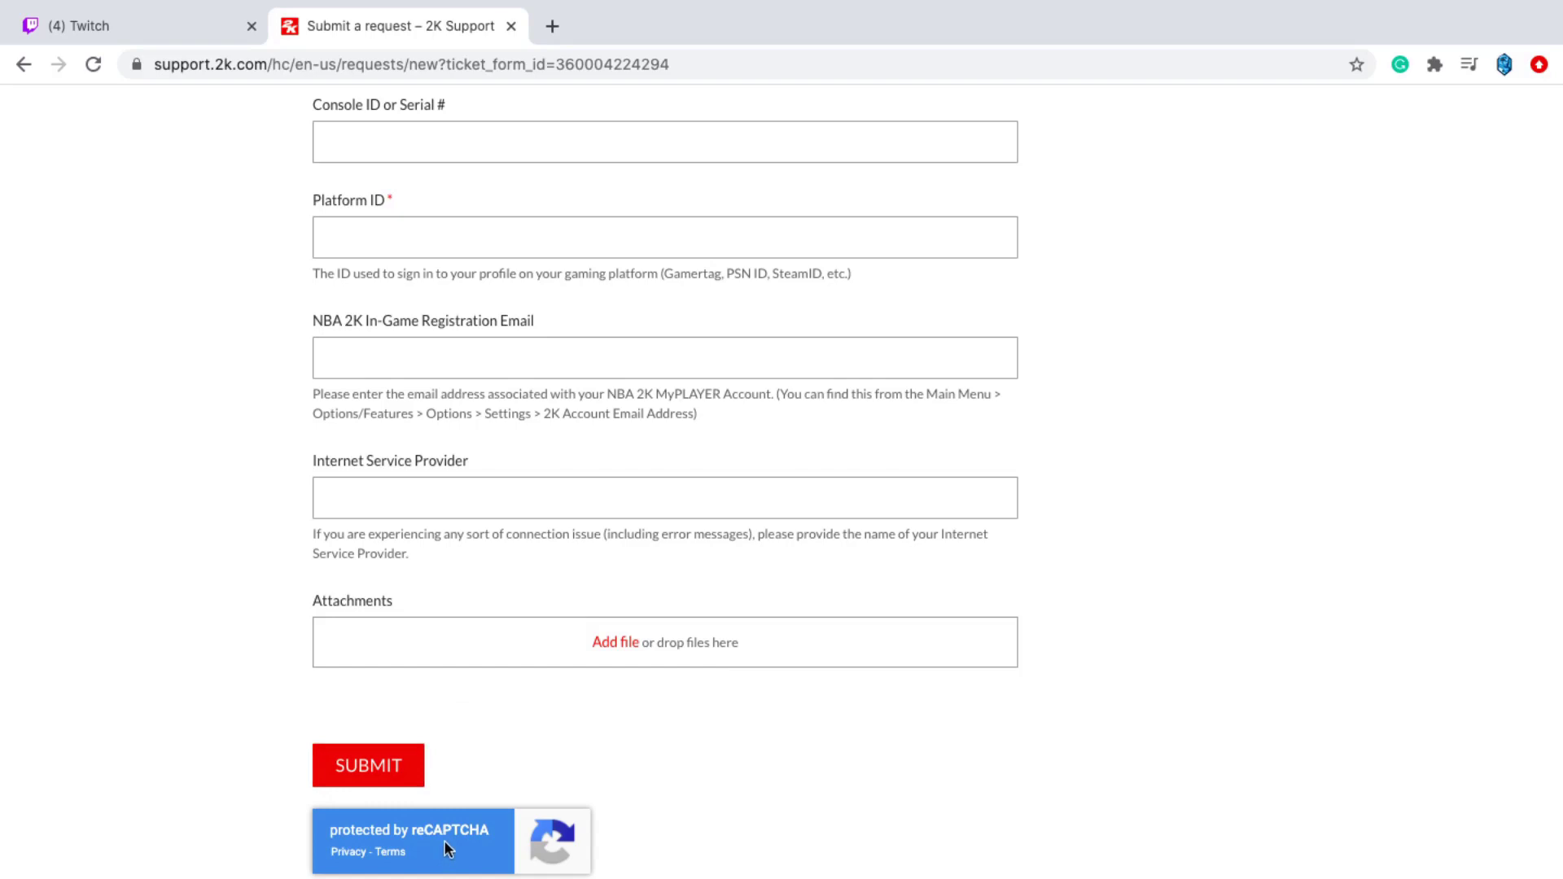
pyautogui.scroll(15, 349, 706)
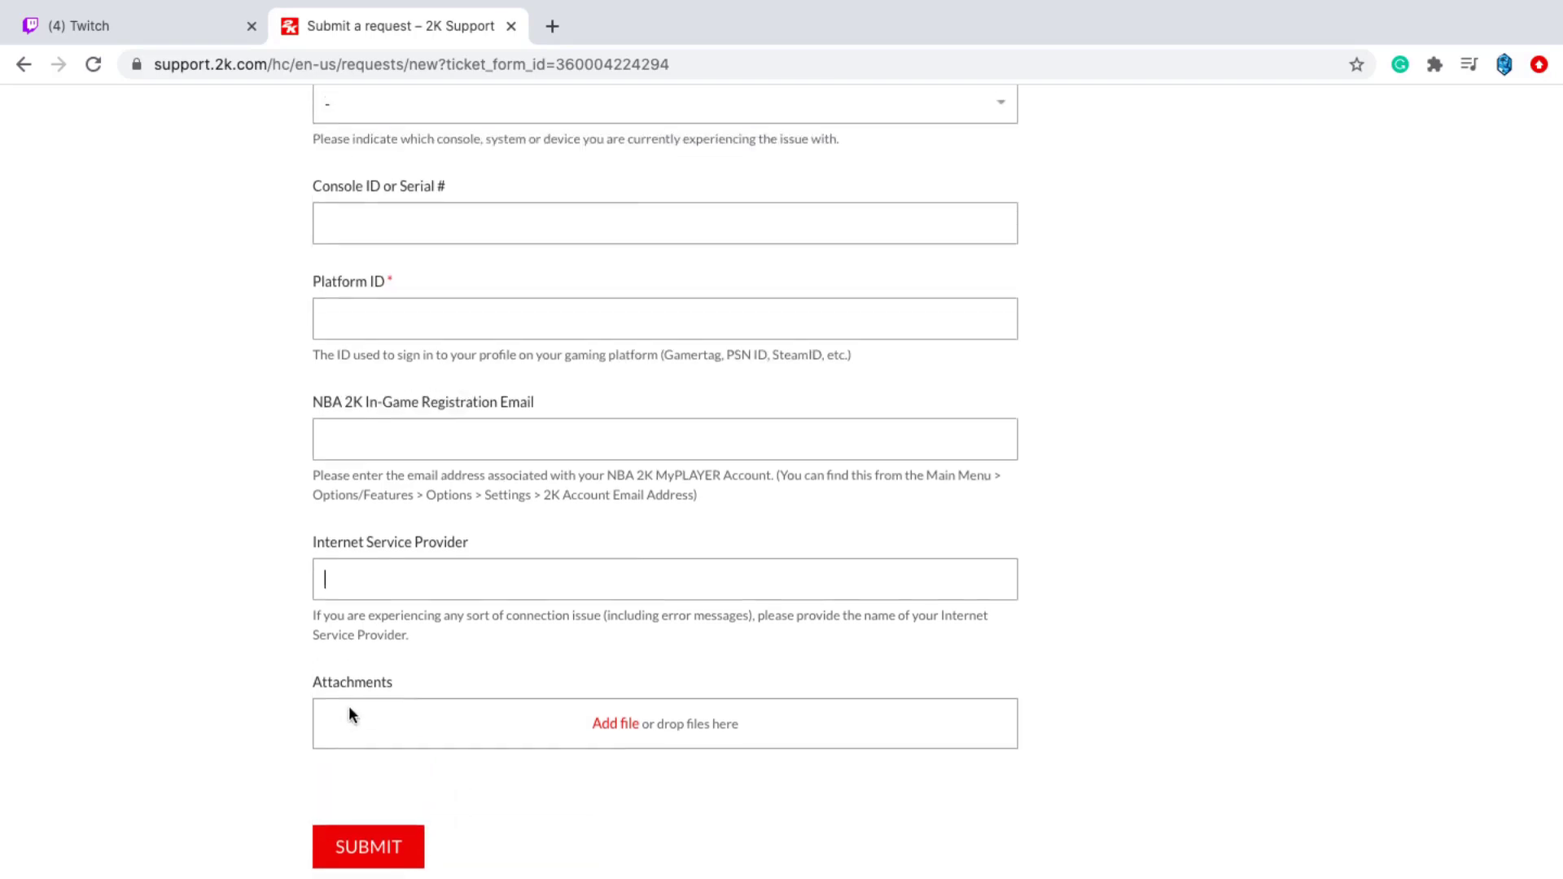